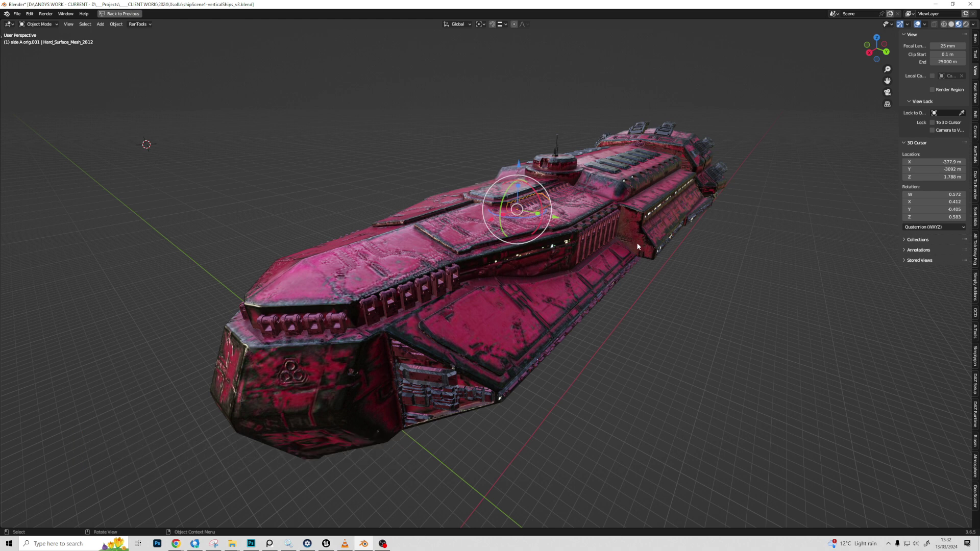
Step: Inspect the pink spaceship from several angles in the maximized viewport, picking a few hull parts, and restore the full layout
{"action": "scroll", "coordinate": [622, 259], "scroll_direction": "down", "scroll_amount": 2}
{"action": "middle_click_drag", "start_coordinate": [559, 283], "coordinate": [623, 257]}
{"action": "left_click", "coordinate": [647, 191]}
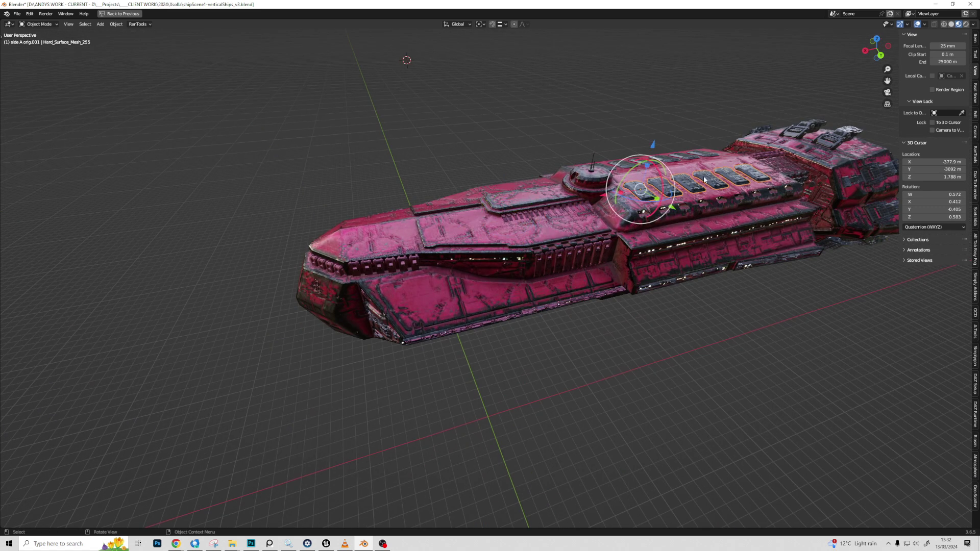
{"action": "left_click", "coordinate": [795, 216]}
{"action": "middle_click_drag", "start_coordinate": [794, 217], "coordinate": [244, 400]}
{"action": "key", "text": "ctrl+space"}
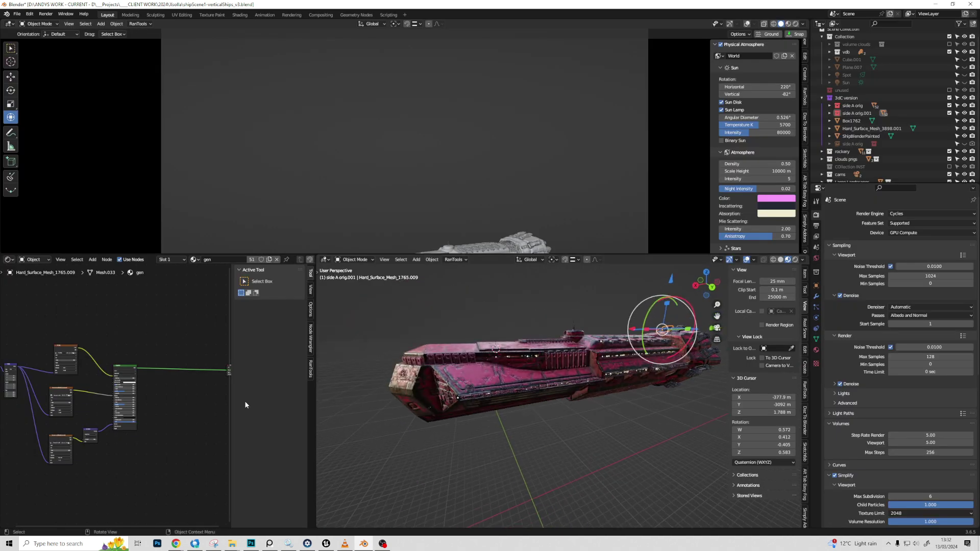
Step: Select the ShipBlenderPainted hull and widen the shader editor showing its material nodes
{"action": "left_click", "coordinate": [428, 391]}
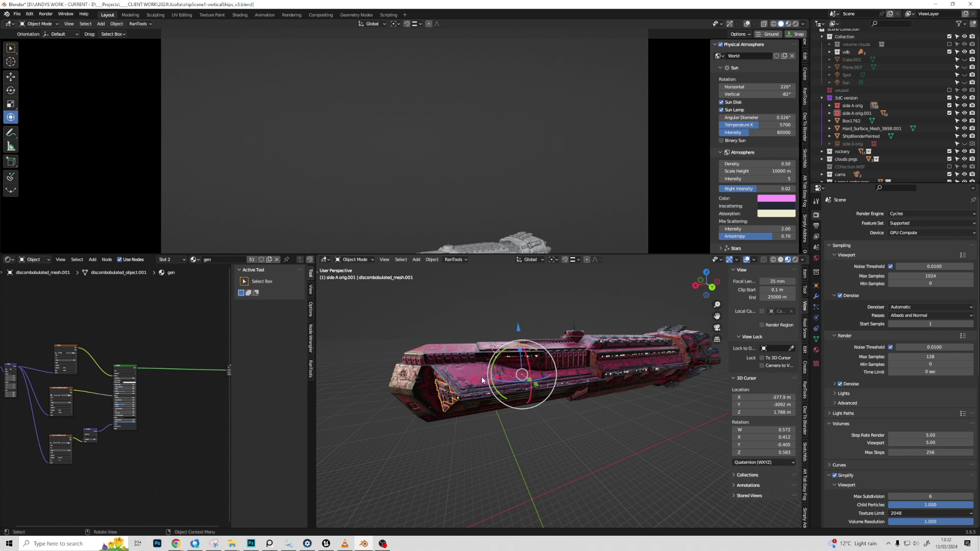
{"action": "left_click", "coordinate": [455, 388]}
{"action": "scroll", "coordinate": [434, 394], "scroll_direction": "up", "scroll_amount": 2}
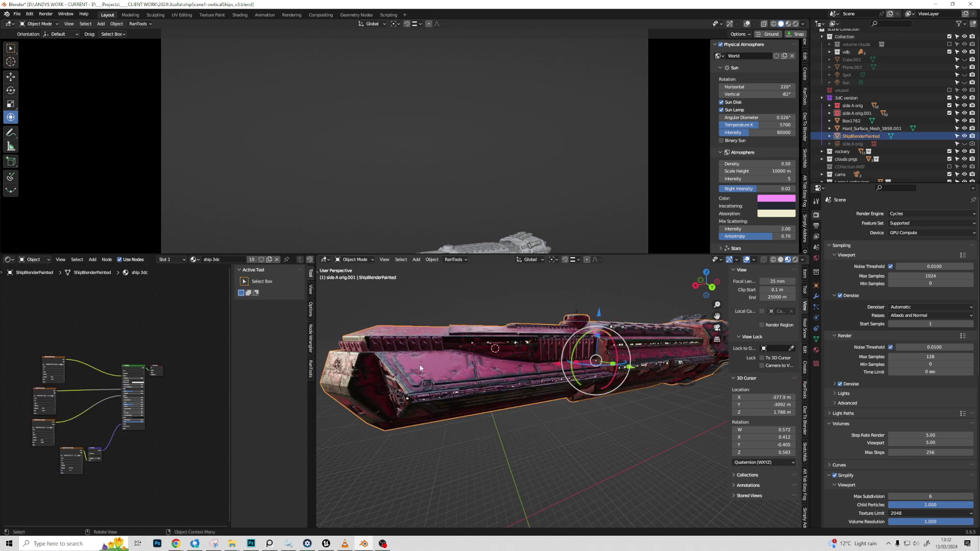
{"action": "middle_click_drag", "start_coordinate": [420, 368], "coordinate": [357, 393]}
{"action": "scroll", "coordinate": [110, 393], "scroll_direction": "up", "scroll_amount": 3}
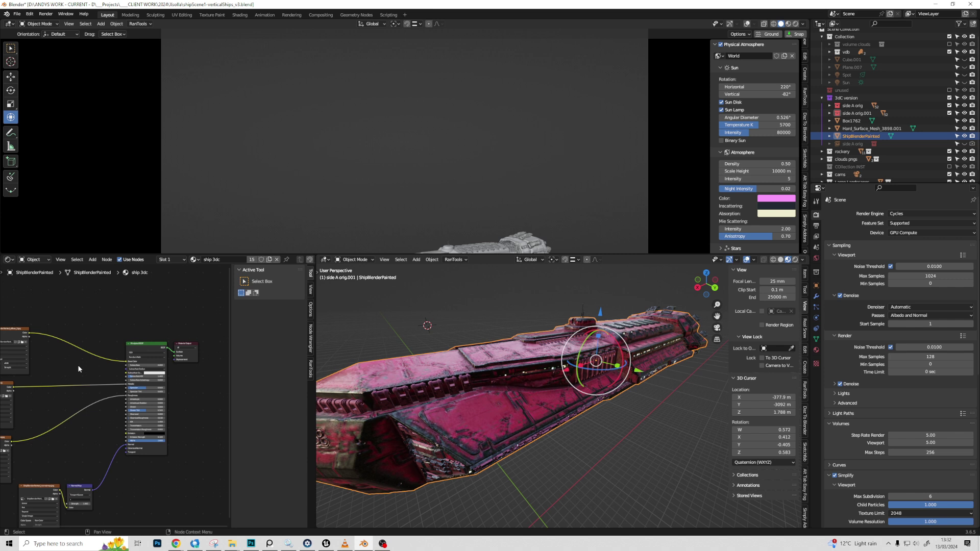
{"action": "left_click_drag", "start_coordinate": [315, 389], "coordinate": [432, 390]}
Step: Examine the hull material's diffuse, metal, roughness and normal map textures and their connections to the Principled BSDF and Material Output
{"action": "middle_click_drag", "start_coordinate": [123, 372], "coordinate": [179, 377]}
{"action": "scroll", "coordinate": [207, 396], "scroll_direction": "up", "scroll_amount": 8}
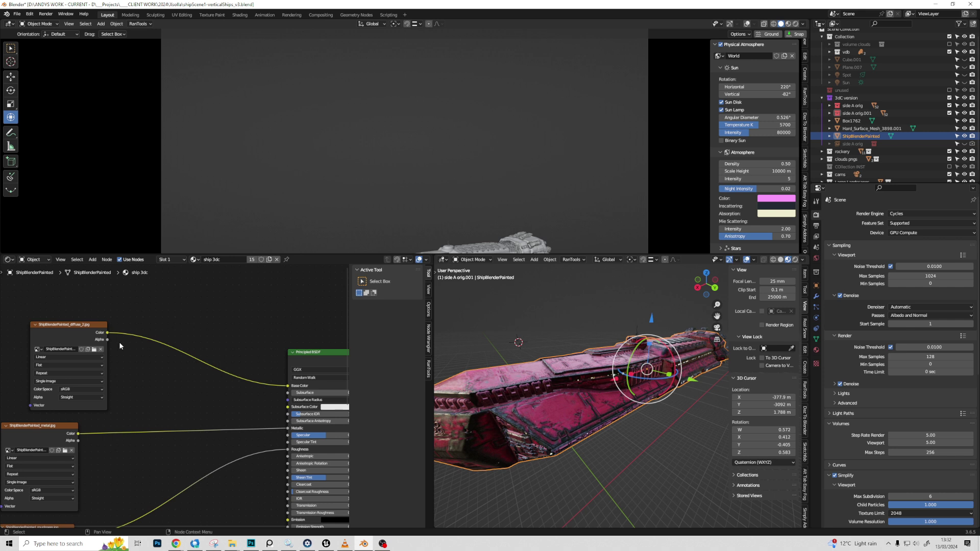
{"action": "middle_click_drag", "start_coordinate": [232, 400], "coordinate": [231, 356]}
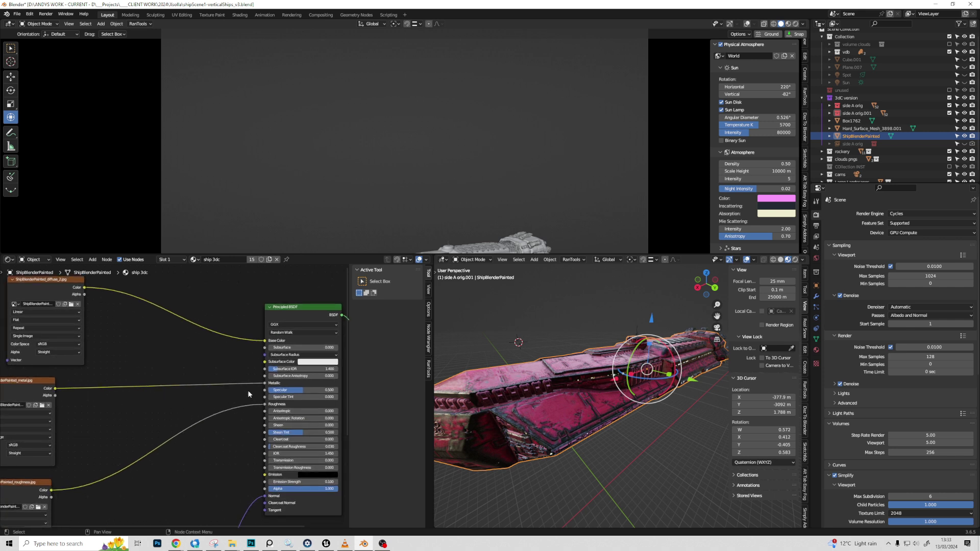
{"action": "middle_click_drag", "start_coordinate": [179, 397], "coordinate": [184, 293]}
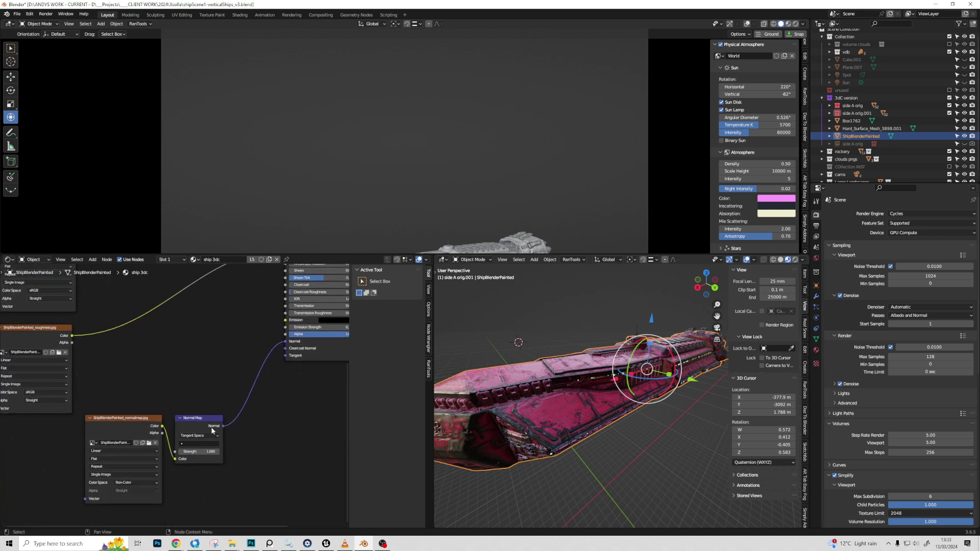
{"action": "scroll", "coordinate": [201, 331], "scroll_direction": "down", "scroll_amount": 4}
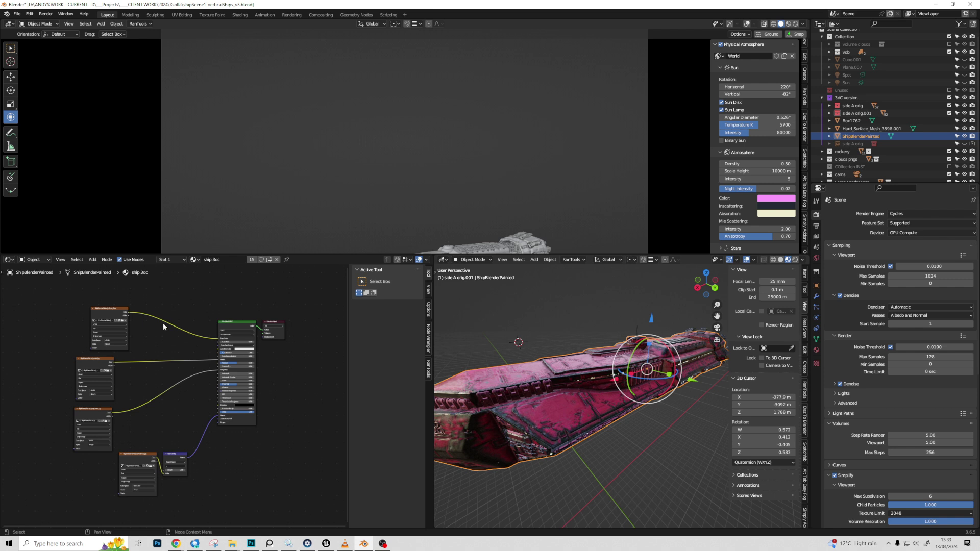
{"action": "scroll", "coordinate": [168, 324], "scroll_direction": "up", "scroll_amount": 2}
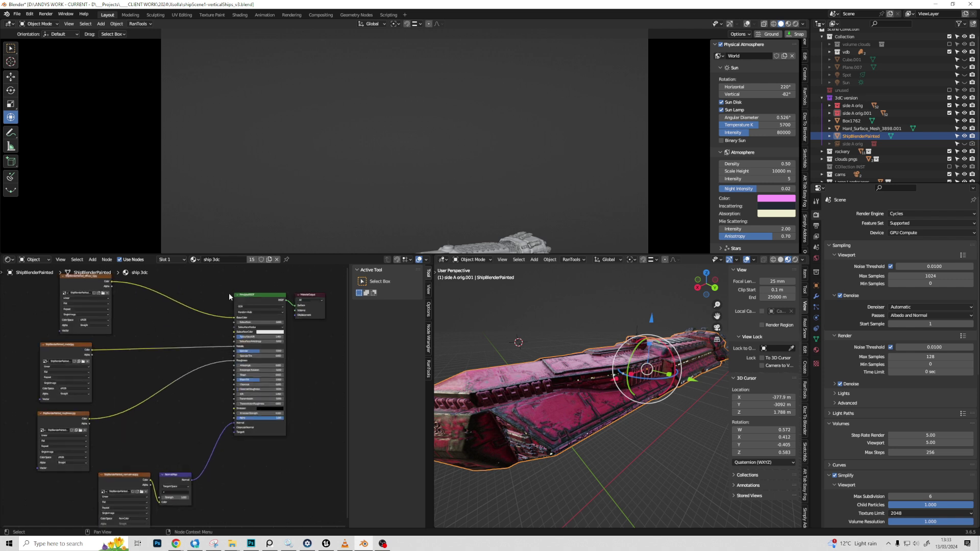
{"action": "middle_click_drag", "start_coordinate": [295, 316], "coordinate": [211, 344]}
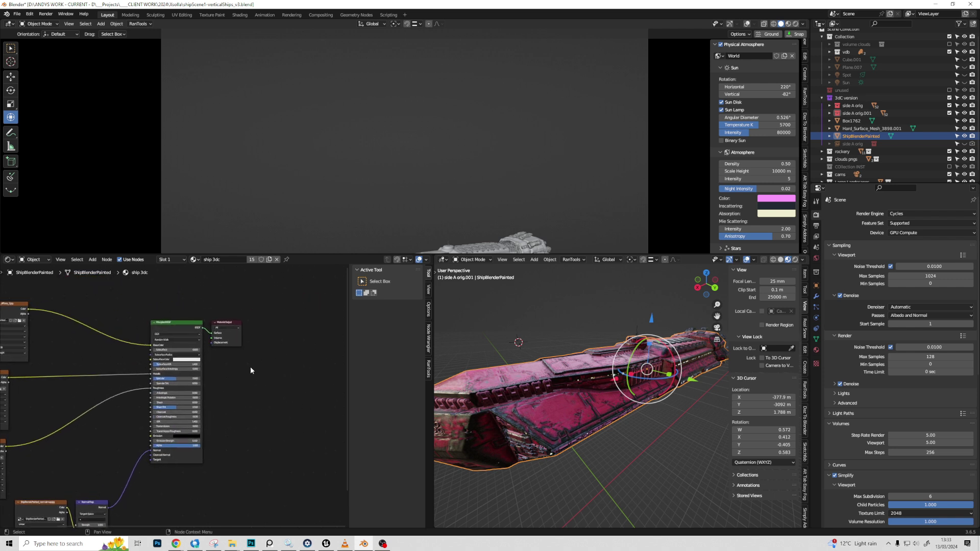
{"action": "left_click", "coordinate": [221, 324]}
{"action": "middle_click_drag", "start_coordinate": [643, 368], "coordinate": [549, 357]}
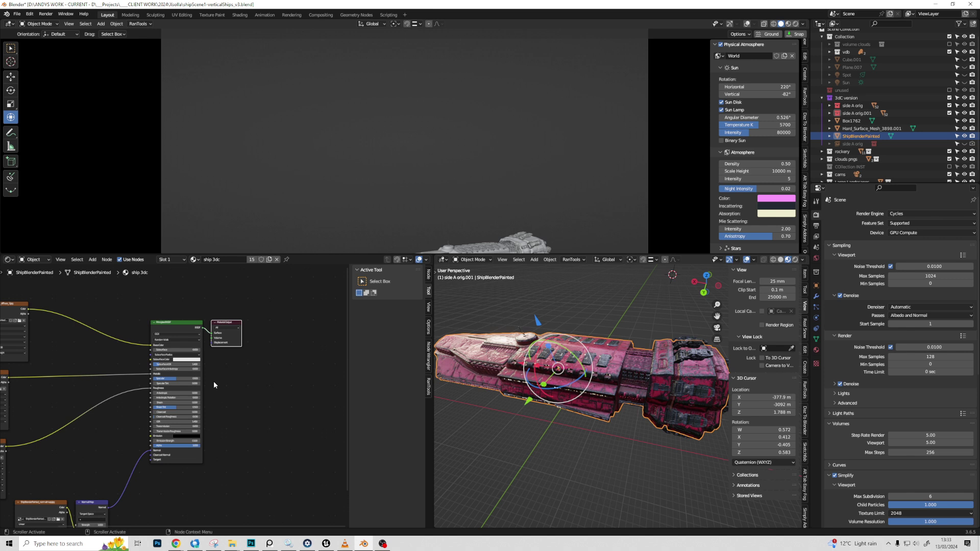
{"action": "middle_click_drag", "start_coordinate": [234, 379], "coordinate": [264, 367]}
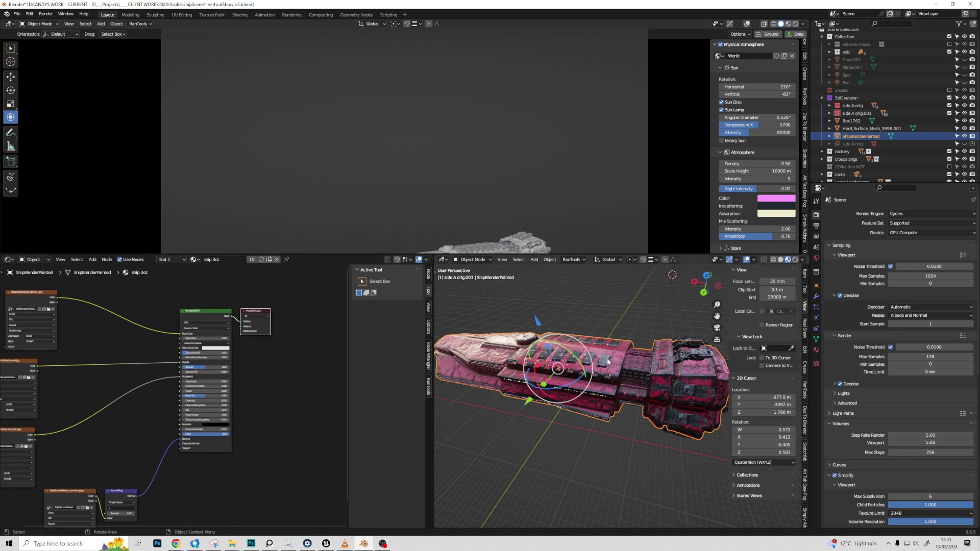
Step: Select the row of panels on the ship's upper deck and examine their gen.001 material nodes
{"action": "left_click", "coordinate": [607, 361]}
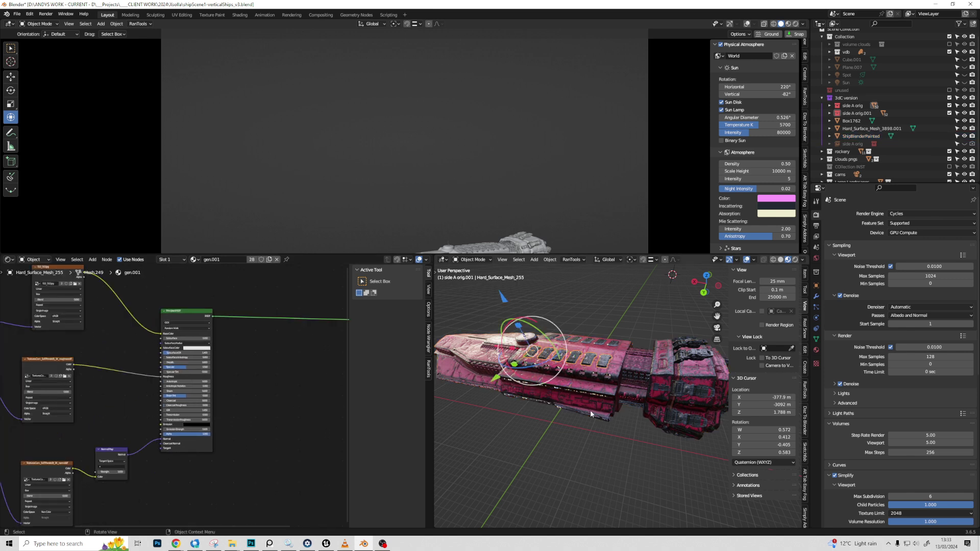
{"action": "middle_click_drag", "start_coordinate": [590, 409], "coordinate": [670, 419]}
{"action": "scroll", "coordinate": [123, 361], "scroll_direction": "down", "scroll_amount": 6}
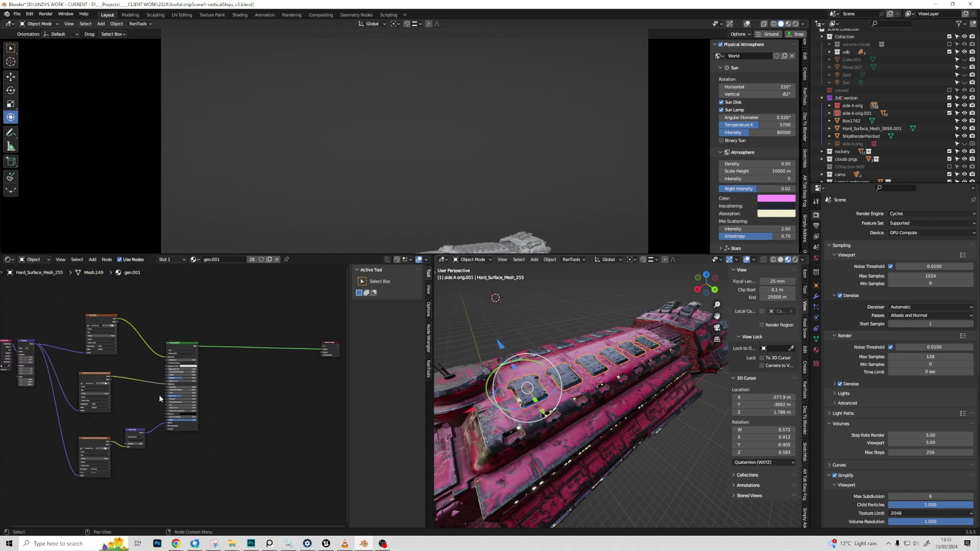
{"action": "middle_click_drag", "start_coordinate": [312, 398], "coordinate": [306, 415]}
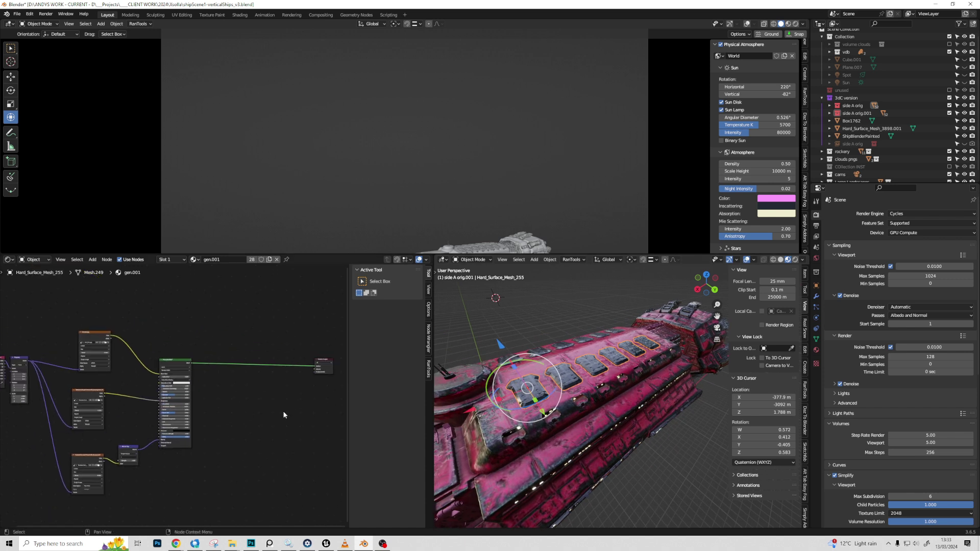
{"action": "middle_click_drag", "start_coordinate": [140, 374], "coordinate": [202, 361]}
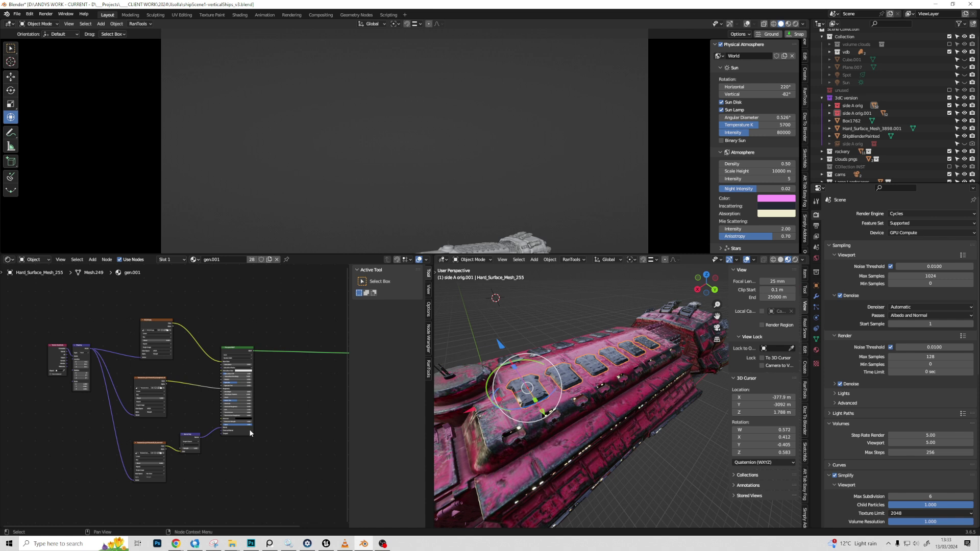
{"action": "scroll", "coordinate": [158, 405], "scroll_direction": "up", "scroll_amount": 2}
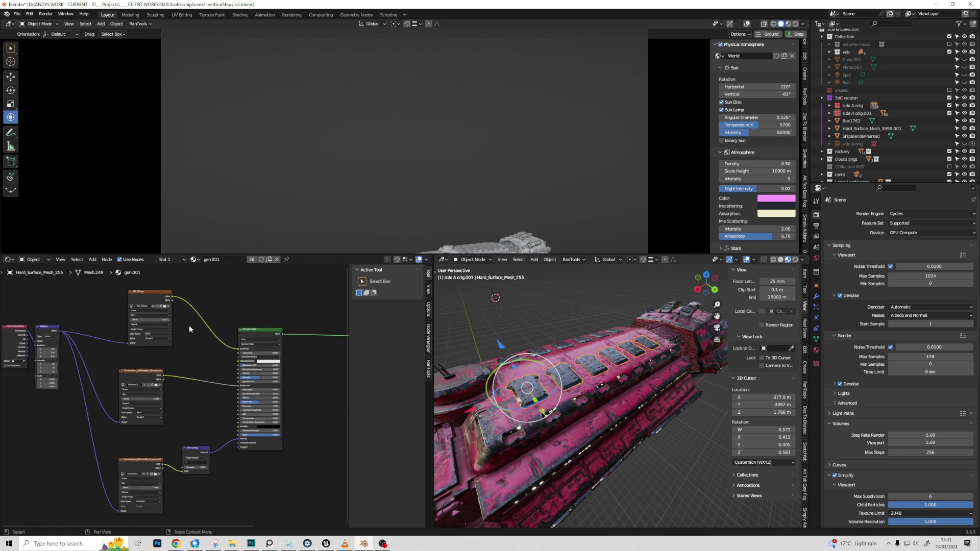
{"action": "middle_click_drag", "start_coordinate": [535, 403], "coordinate": [586, 357]}
Step: Reselect the painted hull to review the ship with its material, and clear the selection
{"action": "left_click", "coordinate": [656, 336]}
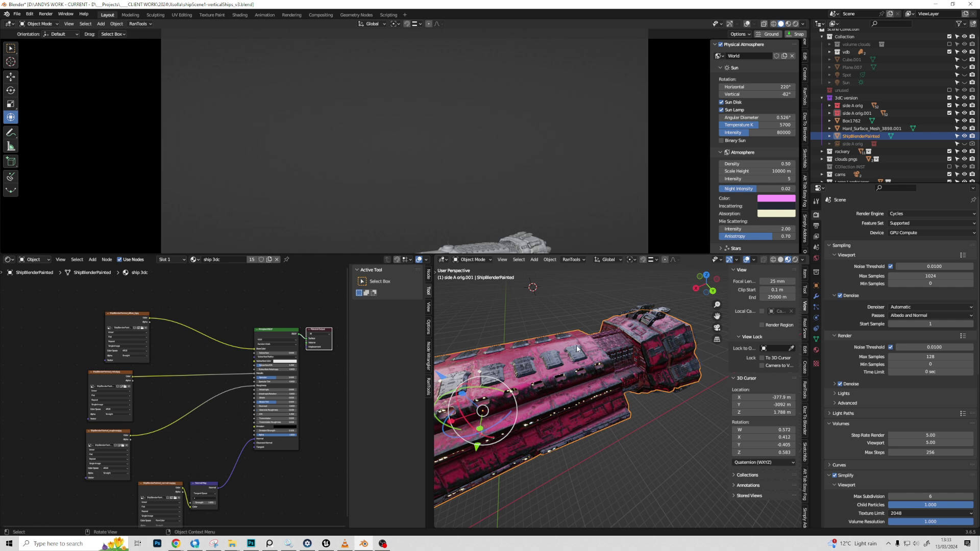
{"action": "scroll", "coordinate": [553, 354], "scroll_direction": "down", "scroll_amount": 3}
{"action": "middle_click_drag", "start_coordinate": [541, 379], "coordinate": [586, 356], "text": "shift"}
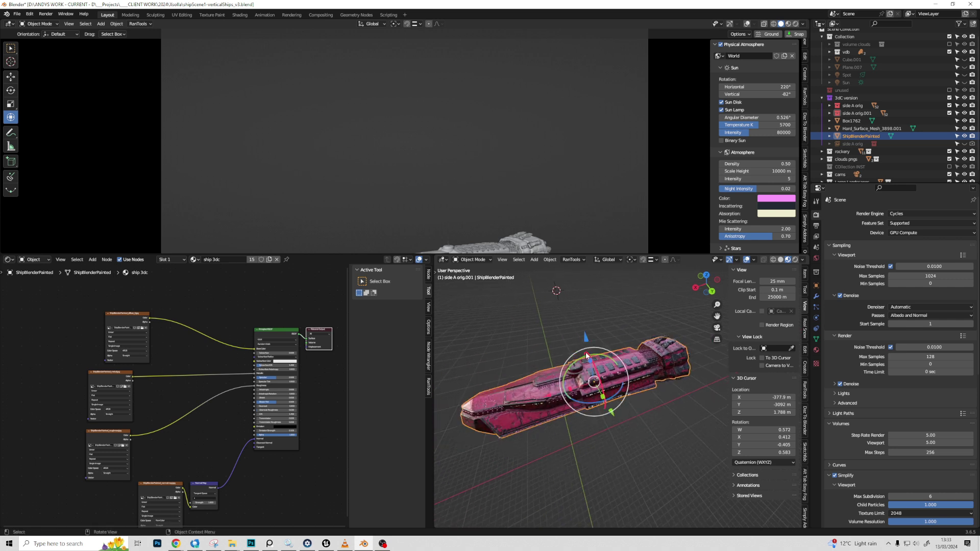
{"action": "left_click", "coordinate": [542, 331]}
{"action": "scroll", "coordinate": [543, 332], "scroll_direction": "down", "scroll_amount": 2}
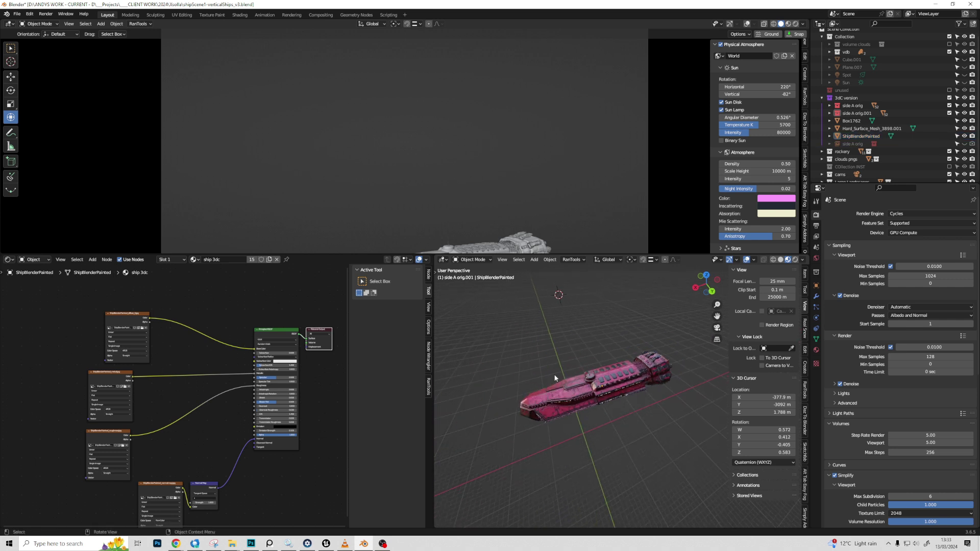
Step: Select all parts of the ship together with a selection box around the whole model
{"action": "middle_click_drag", "start_coordinate": [624, 382], "coordinate": [485, 357]}
{"action": "left_click_drag", "start_coordinate": [493, 342], "coordinate": [689, 459]}
{"action": "middle_click_drag", "start_coordinate": [689, 458], "coordinate": [608, 345]}
{"action": "mouse_move", "coordinate": [603, 340]}
{"action": "left_mouse_down"}
{"action": "mouse_move", "coordinate": [603, 324]}
{"action": "mouse_move", "coordinate": [609, 329]}
{"action": "left_mouse_up"}
{"action": "right_click", "coordinate": [609, 329]}
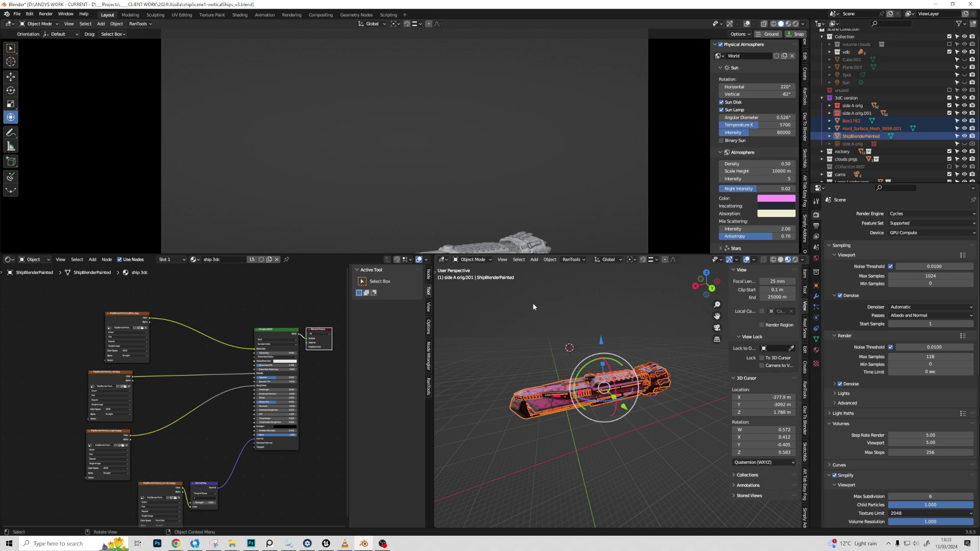
Step: Start a glTF 2.0 export of the ship with the Blender Exports folder as its destination
{"action": "left_click", "coordinate": [17, 15]}
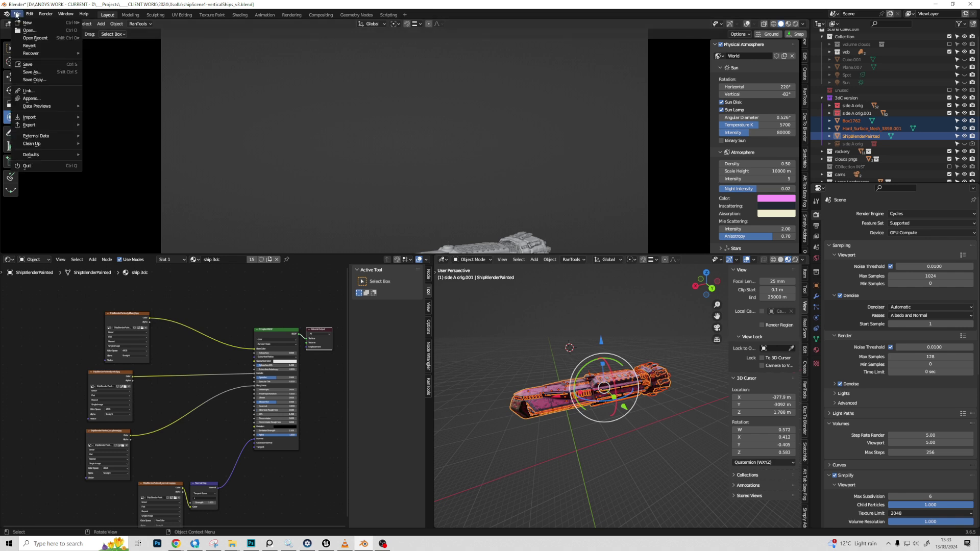
{"action": "mouse_move", "coordinate": [41, 125]}
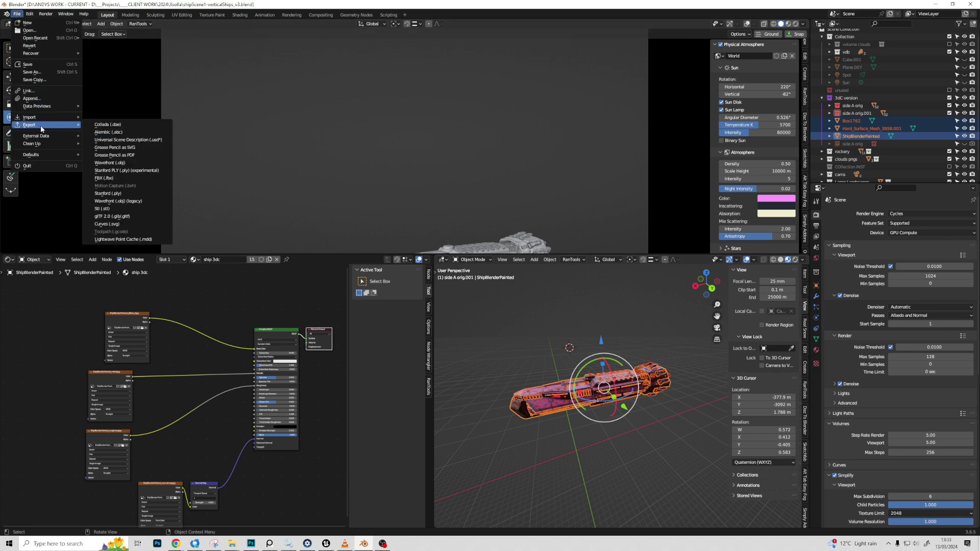
{"action": "left_click", "coordinate": [136, 217]}
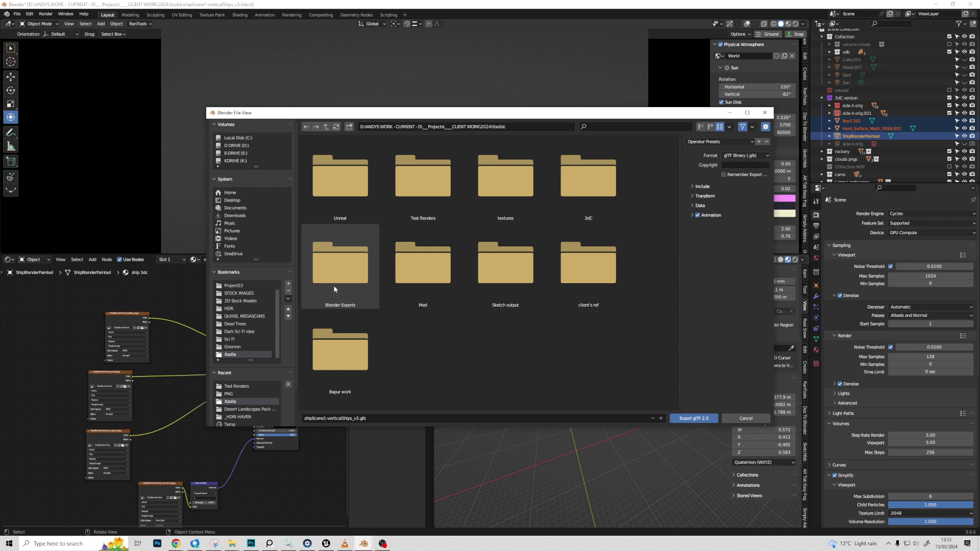
{"action": "left_click", "coordinate": [376, 417]}
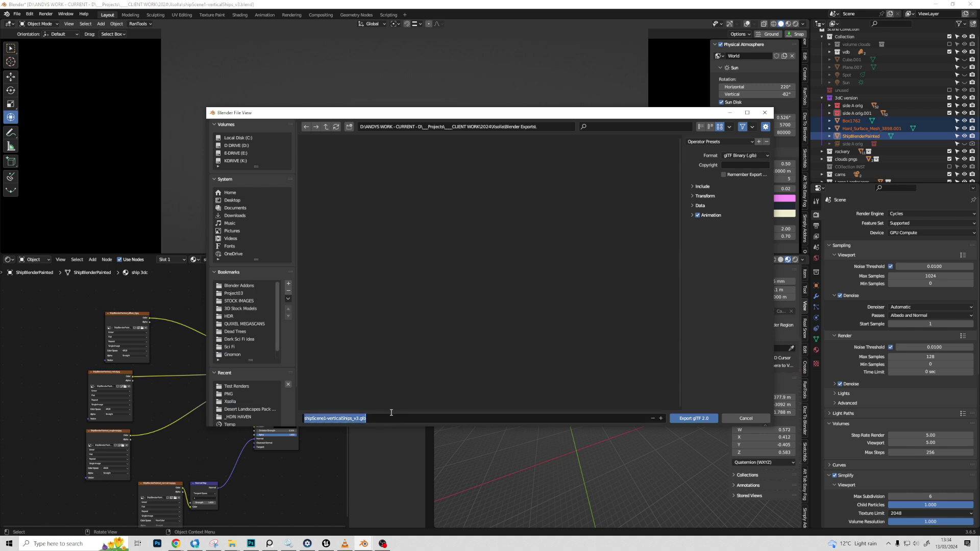
{"action": "left_click", "coordinate": [519, 339]}
Step: Limit the glTF export to Selected Objects, and widen and reposition the export window with its options area
{"action": "left_click", "coordinate": [703, 186]}
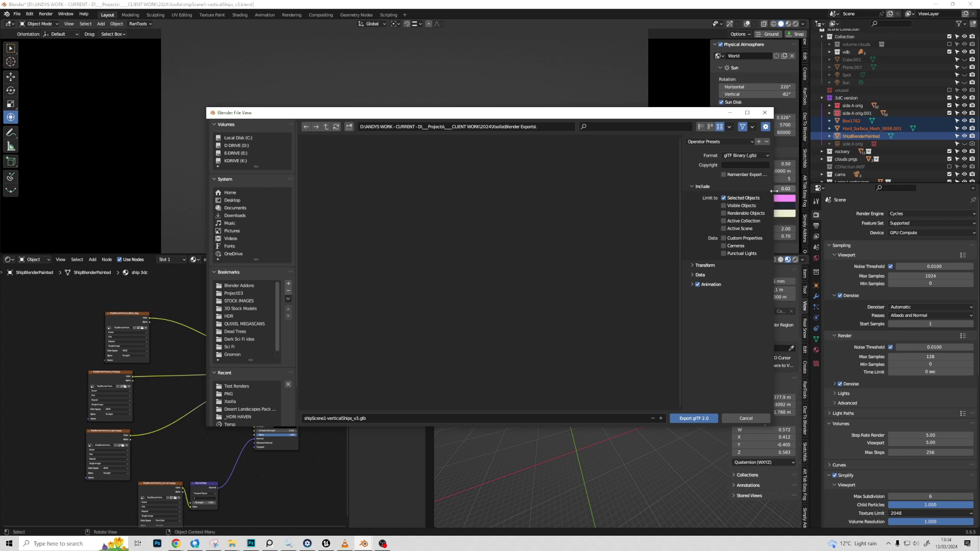
{"action": "left_click_drag", "start_coordinate": [774, 190], "coordinate": [824, 197]}
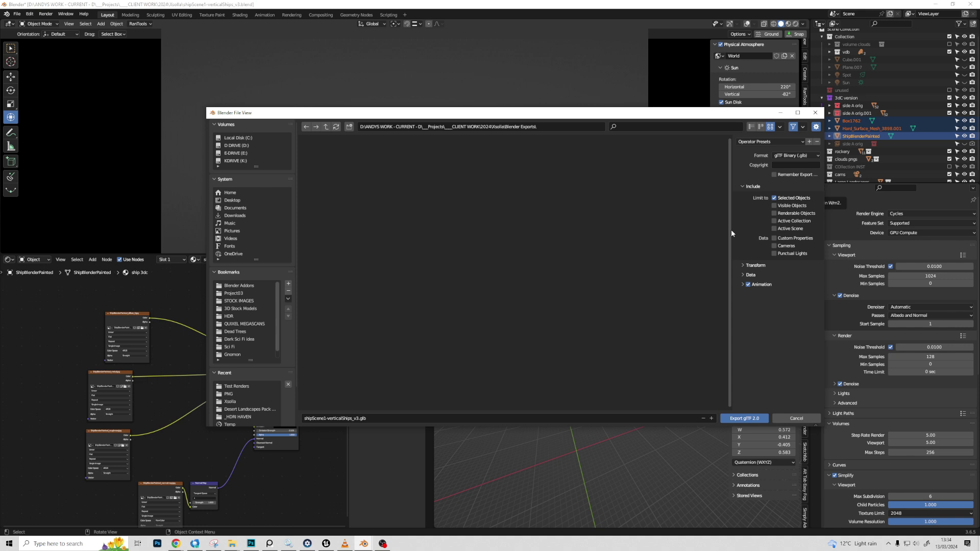
{"action": "left_click_drag", "start_coordinate": [724, 233], "coordinate": [671, 238]}
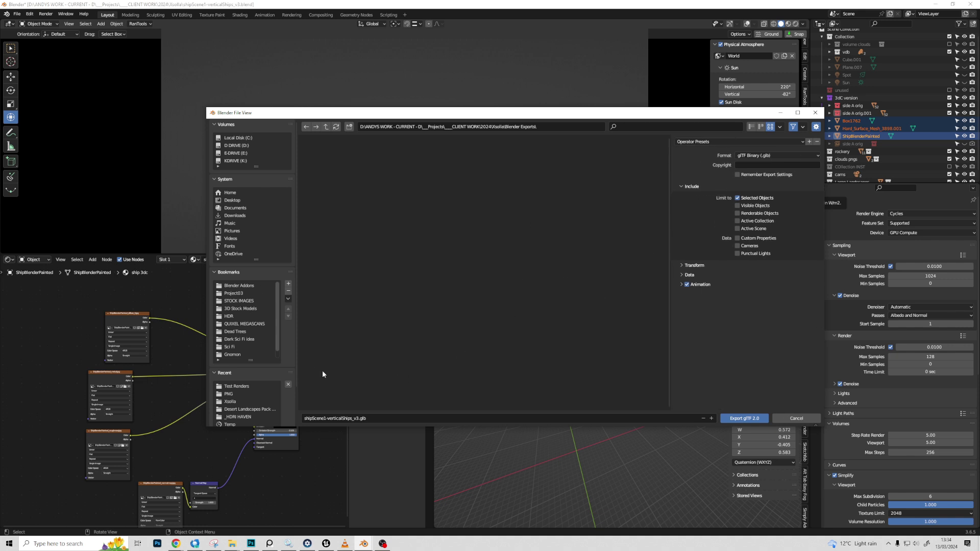
{"action": "left_click_drag", "start_coordinate": [559, 112], "coordinate": [508, 154]}
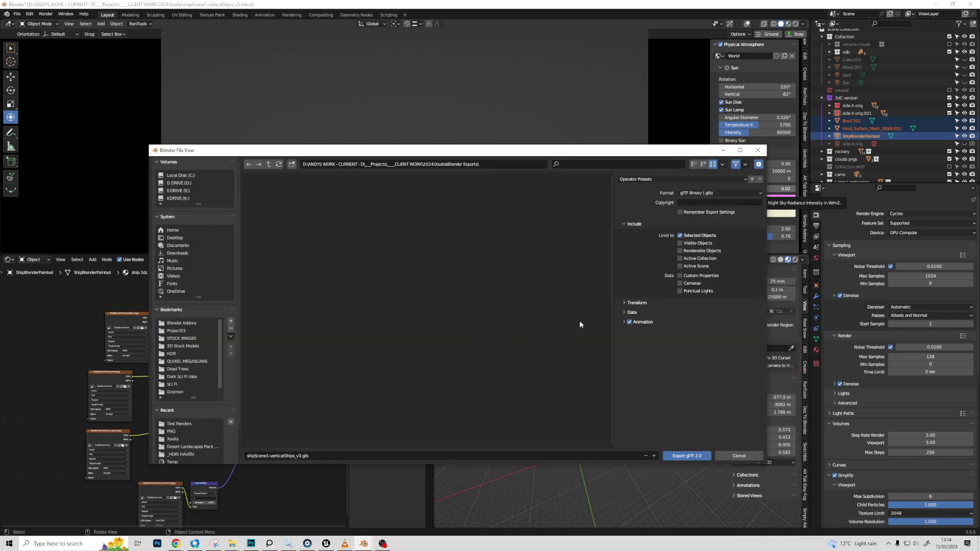
Step: Review the export's Transform, Mesh and Material options, leaving the material settings expanded
{"action": "left_click", "coordinate": [633, 307]}
{"action": "left_click", "coordinate": [635, 326]}
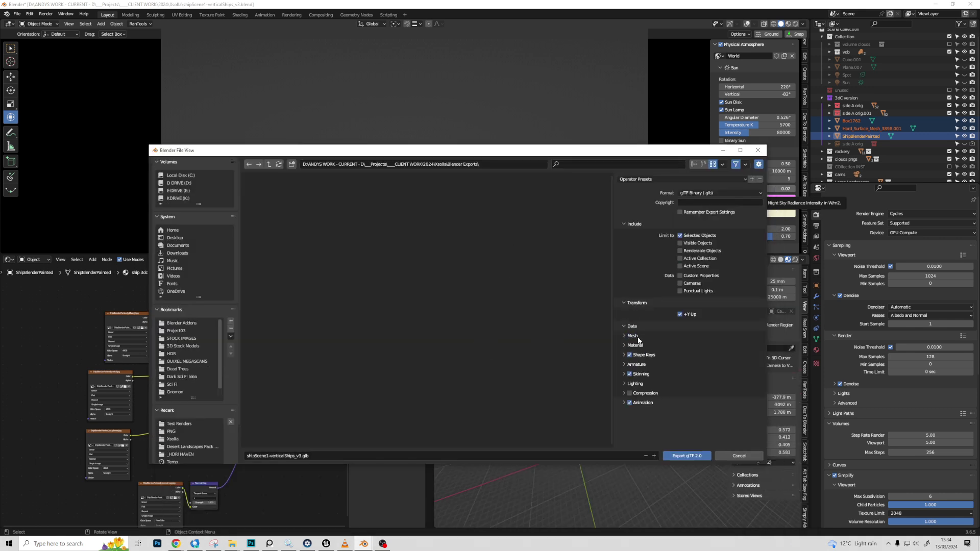
{"action": "left_click", "coordinate": [632, 336]}
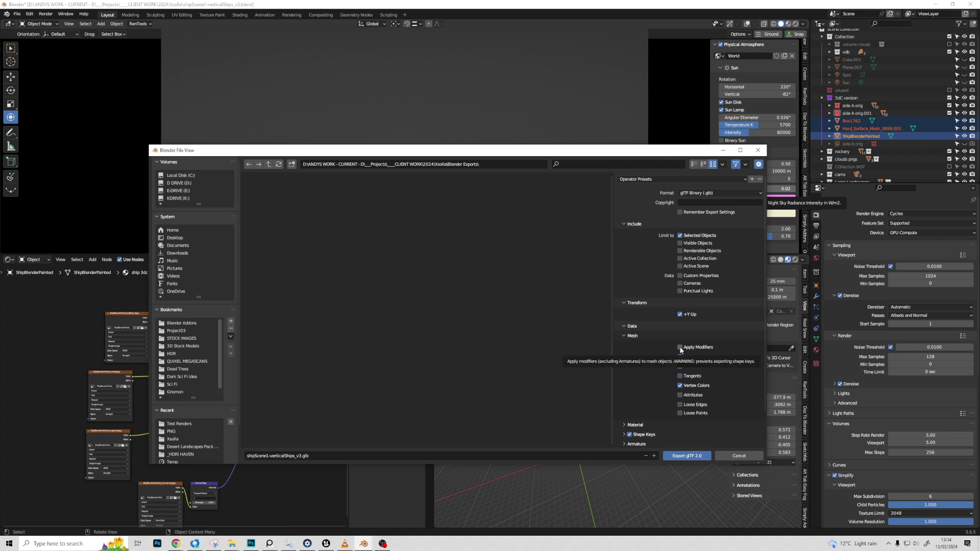
{"action": "left_click", "coordinate": [633, 335]}
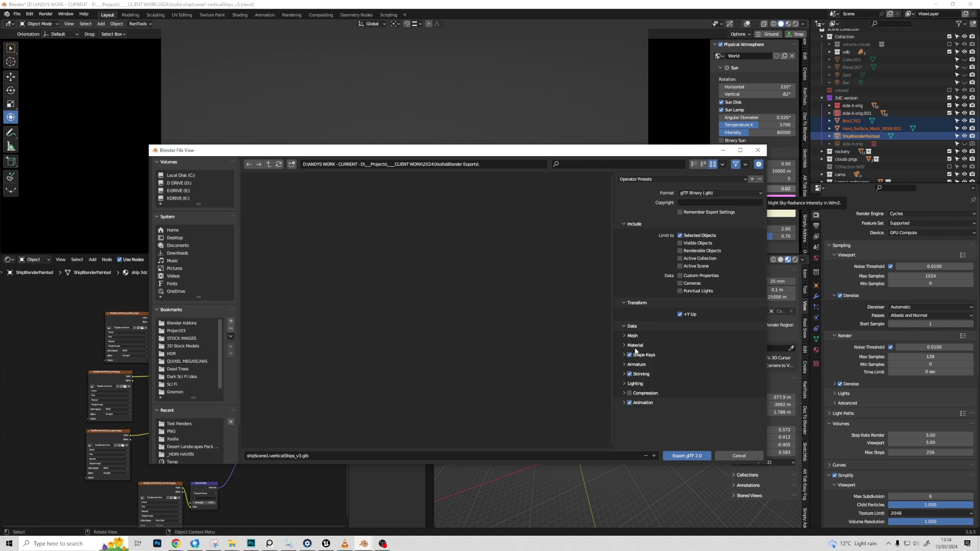
{"action": "left_click", "coordinate": [635, 347]}
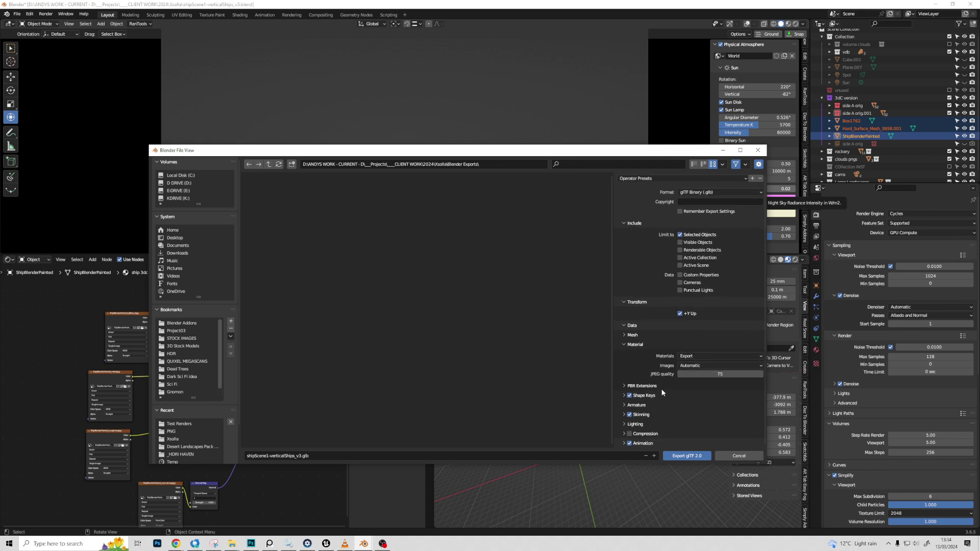
Step: Name the export file ship1.glb and export the selected ship parts as glTF 2.0
{"action": "left_click", "coordinate": [301, 456]}
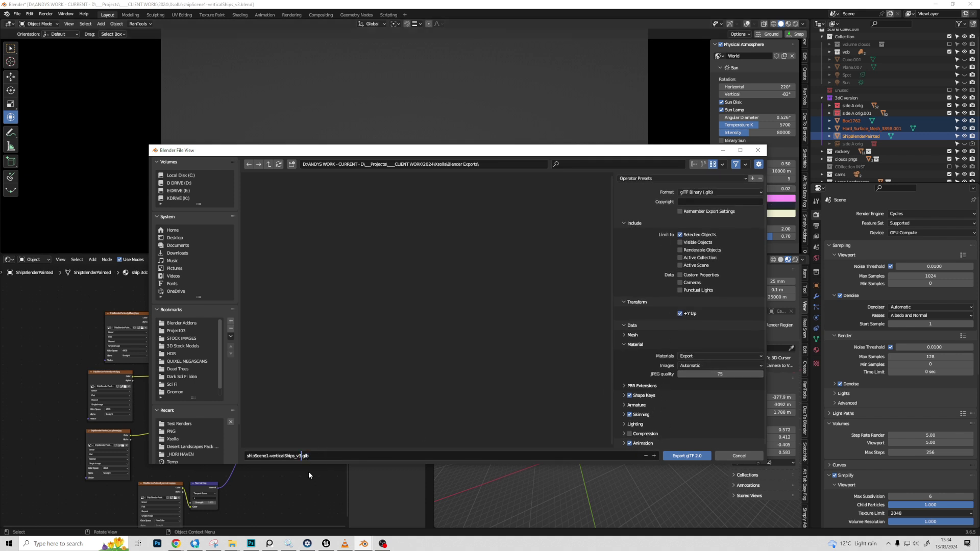
{"action": "key", "text": "BackSpace"}
{"action": "key", "text": "BackSpace"}
{"action": "key", "text": "BackSpace"}
{"action": "key", "text": "BackSpace"}
{"action": "key", "text": "BackSpace"}
{"action": "key", "text": "BackSpace"}
{"action": "key", "text": "BackSpace"}
{"action": "key", "text": "BackSpace"}
{"action": "key", "text": "BackSpace"}
{"action": "key", "text": "BackSpace"}
{"action": "key", "text": "BackSpace"}
{"action": "key", "text": "BackSpace"}
{"action": "key", "text": "BackSpace"}
{"action": "key", "text": "BackSpace"}
{"action": "type", "text": "1"}
{"action": "left_click", "coordinate": [688, 453]}
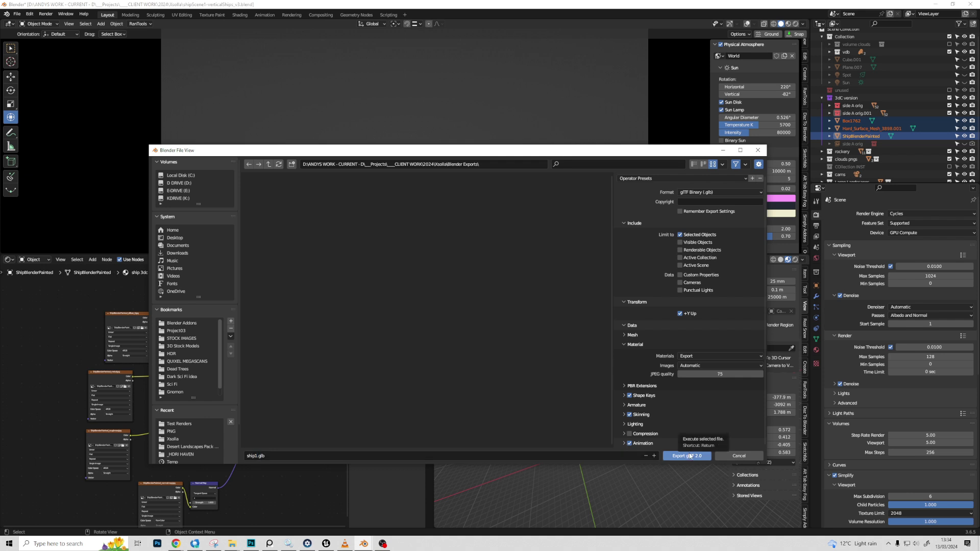
{"action": "left_click", "coordinate": [687, 455]}
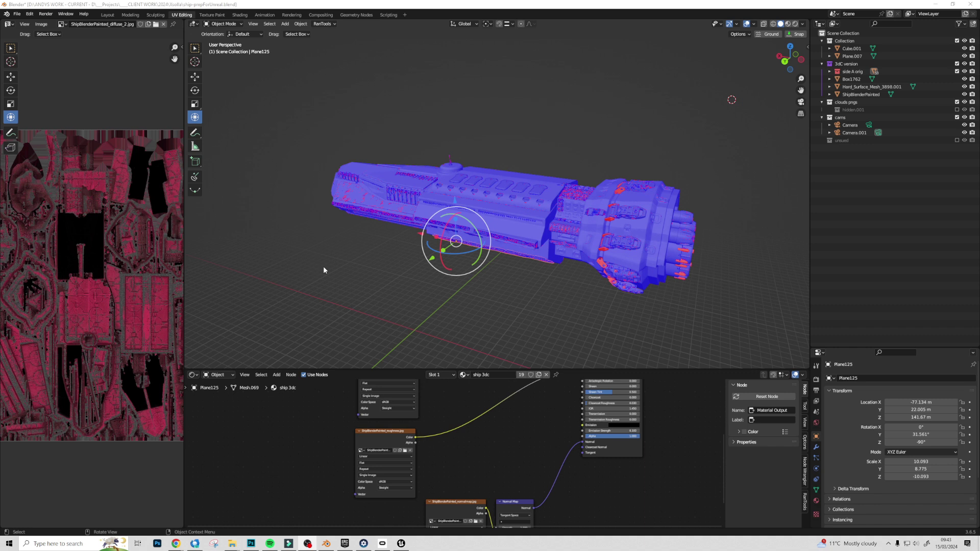
Step: Examine the face orientation colours on the ship, from the detailed panel between hull and engine block to the front hull
{"action": "middle_click_drag", "start_coordinate": [459, 250], "coordinate": [525, 273]}
{"action": "scroll", "coordinate": [519, 241], "scroll_direction": "up", "scroll_amount": 2}
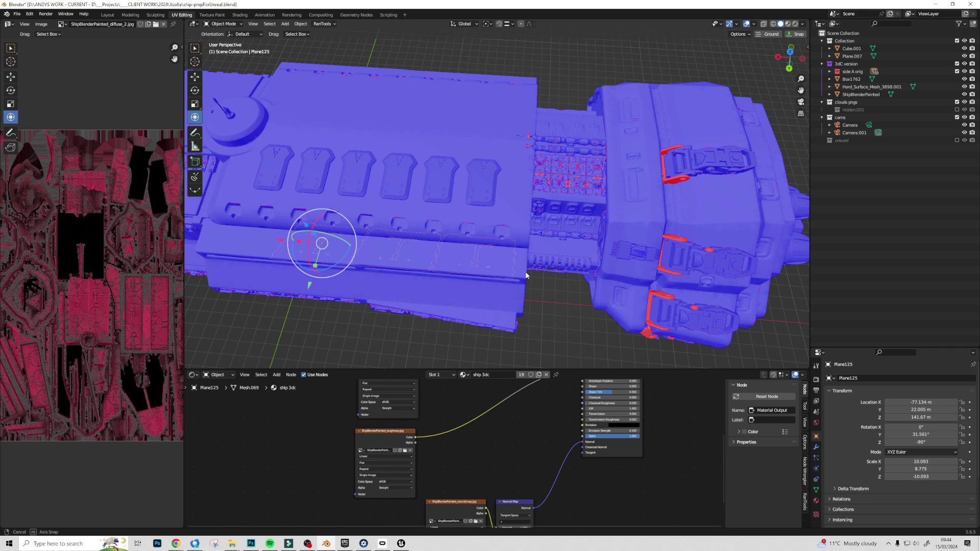
{"action": "middle_click_drag", "start_coordinate": [602, 171], "coordinate": [509, 271], "text": "shift"}
{"action": "scroll", "coordinate": [501, 153], "scroll_direction": "up", "scroll_amount": 6}
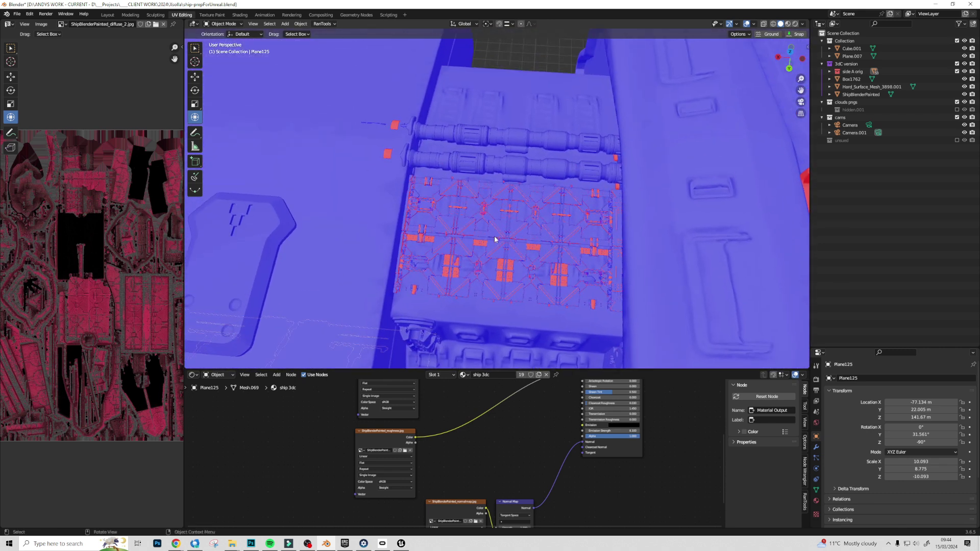
{"action": "mouse_move", "coordinate": [495, 238]}
{"action": "middle_mouse_down"}
{"action": "mouse_move", "coordinate": [510, 116]}
{"action": "mouse_move", "coordinate": [495, 245]}
{"action": "mouse_move", "coordinate": [494, 236]}
{"action": "middle_mouse_up"}
{"action": "scroll", "coordinate": [492, 237], "scroll_direction": "up", "scroll_amount": 2}
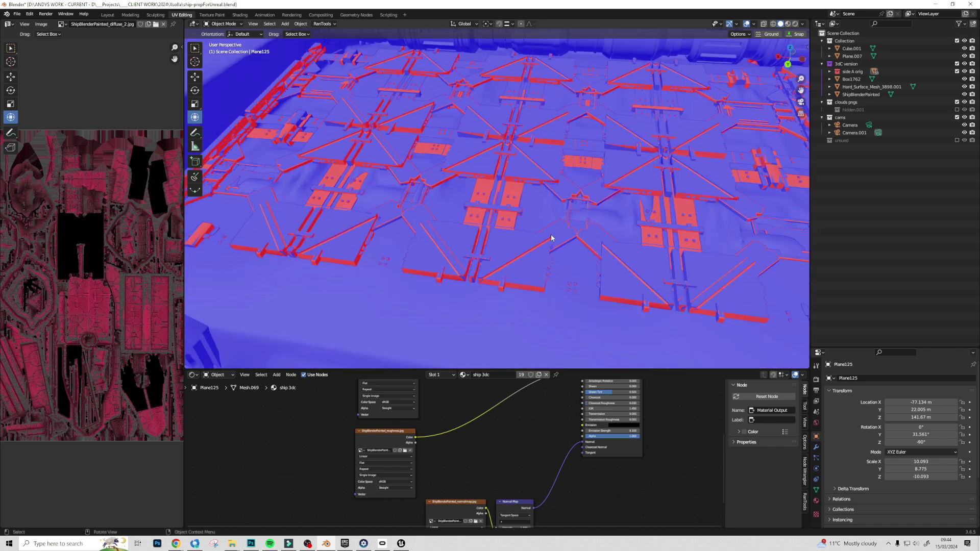
{"action": "scroll", "coordinate": [551, 238], "scroll_direction": "down", "scroll_amount": 6}
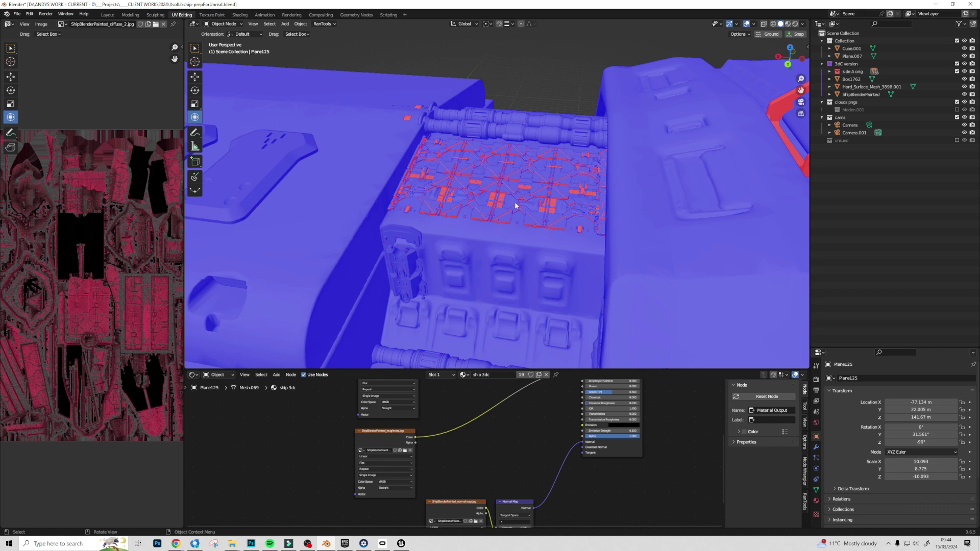
{"action": "scroll", "coordinate": [515, 206], "scroll_direction": "down", "scroll_amount": 4}
{"action": "middle_click_drag", "start_coordinate": [513, 218], "coordinate": [466, 263]}
{"action": "middle_click_drag", "start_coordinate": [601, 204], "coordinate": [485, 178]}
{"action": "scroll", "coordinate": [510, 168], "scroll_direction": "up", "scroll_amount": 3}
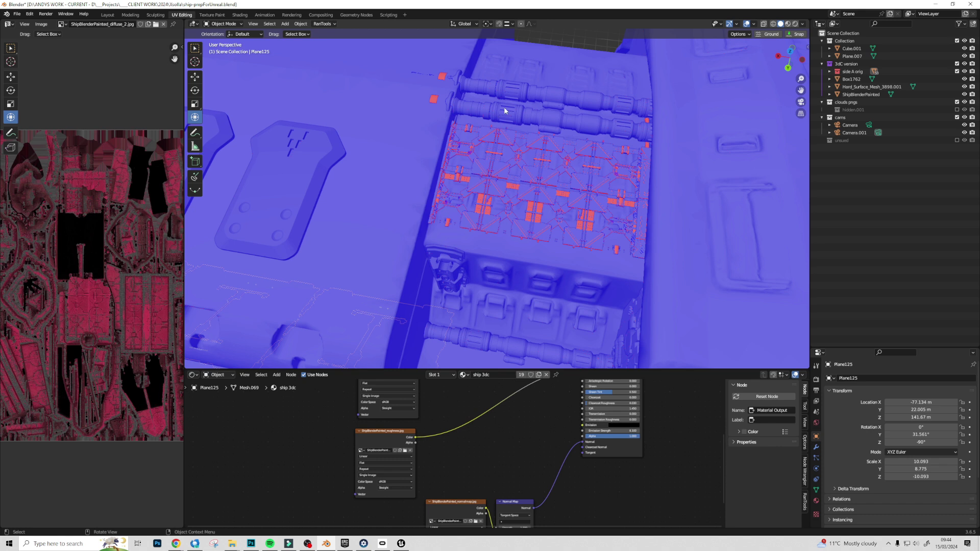
{"action": "scroll", "coordinate": [516, 114], "scroll_direction": "down", "scroll_amount": 6}
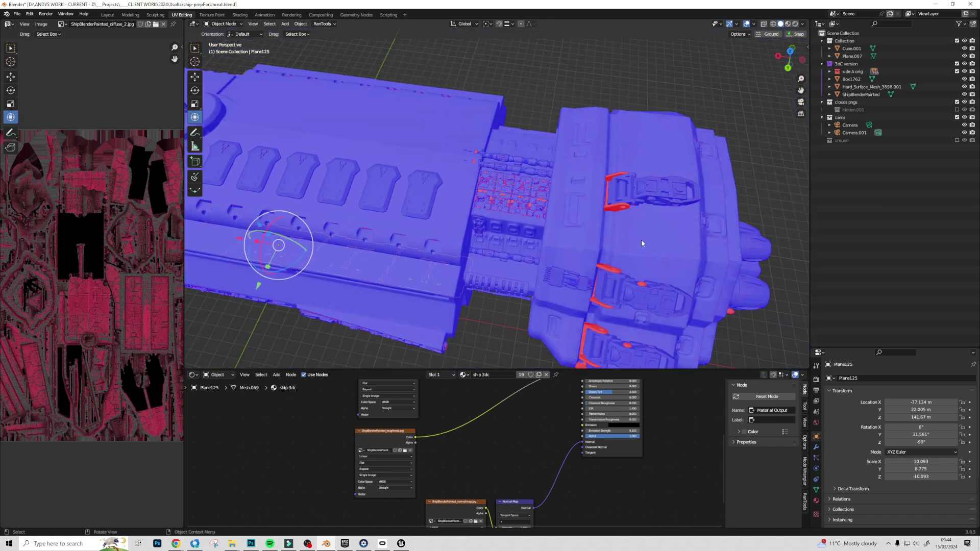
{"action": "middle_click_drag", "start_coordinate": [497, 216], "coordinate": [557, 197], "text": "shift"}
{"action": "scroll", "coordinate": [548, 163], "scroll_direction": "up", "scroll_amount": 2}
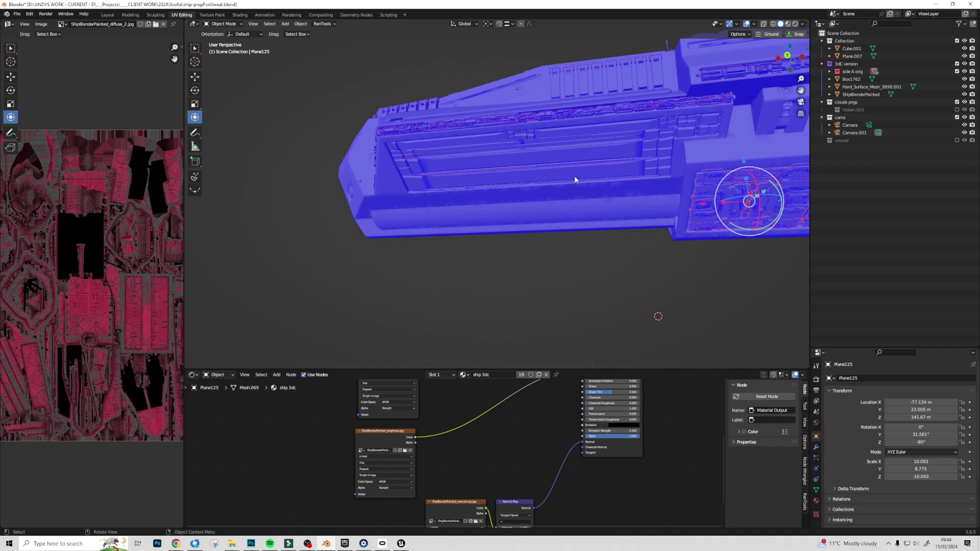
Step: Switch to Unreal Editor and examine the textured ship's upper hull in the level viewport
{"action": "left_click", "coordinate": [401, 543]}
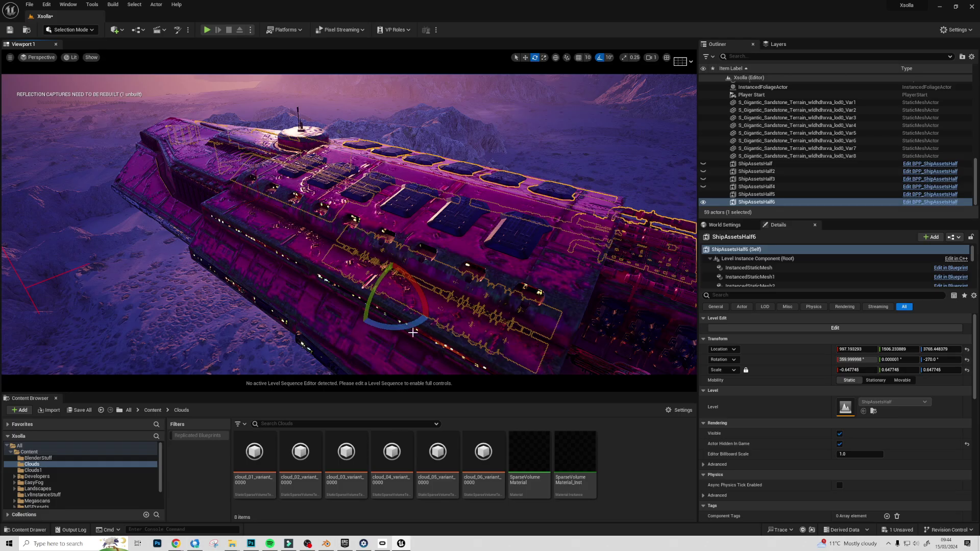
{"action": "right_click_drag", "start_coordinate": [508, 256], "coordinate": [522, 205]}
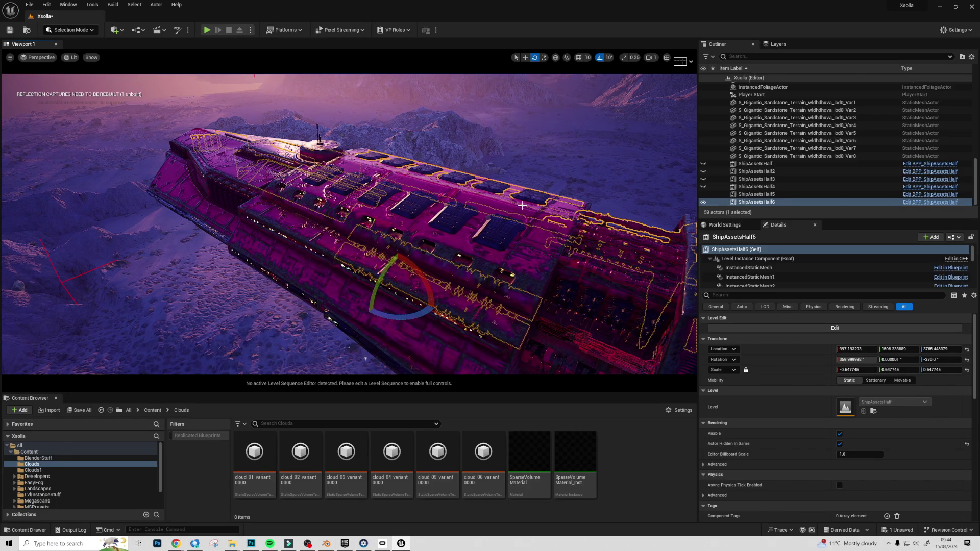
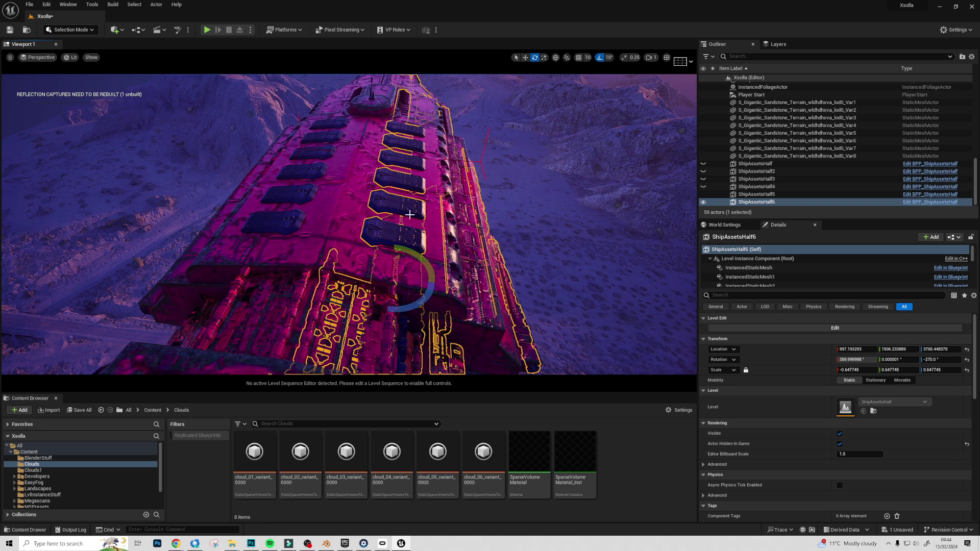
Step: Open the ShipAssetsHalf6 level instance for editing and select the lattice panel Plane104 on the rear upper hull
{"action": "left_click", "coordinate": [820, 329]}
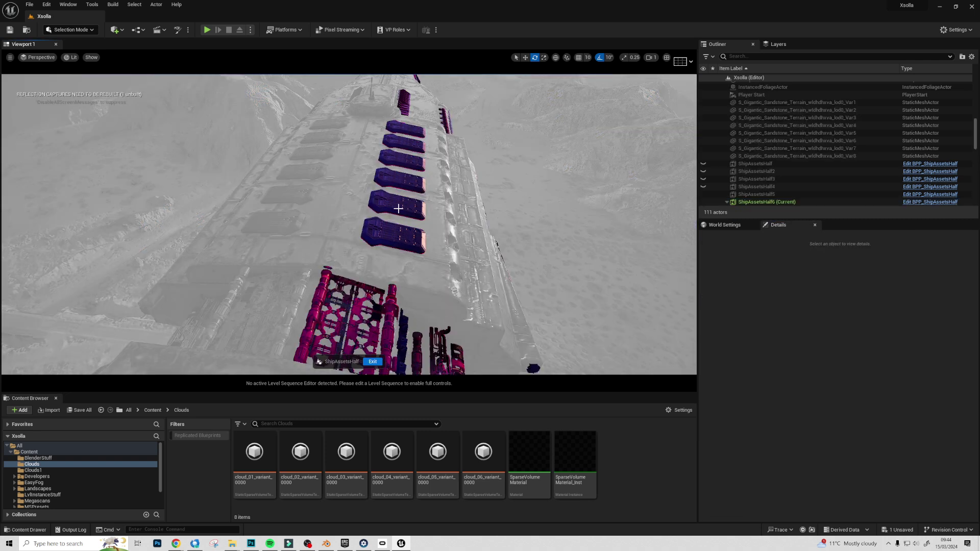
{"action": "scroll", "coordinate": [368, 260], "scroll_direction": "up", "scroll_amount": 3}
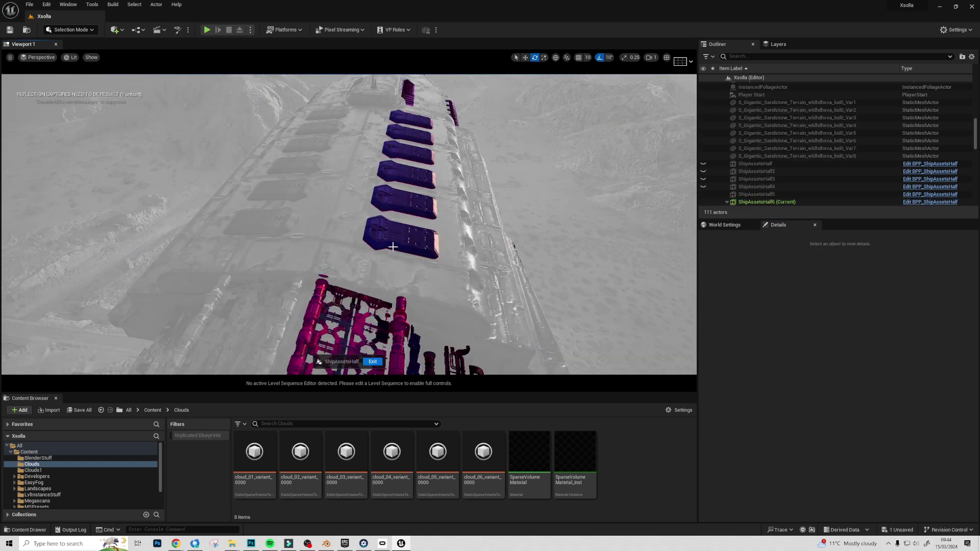
{"action": "left_click", "coordinate": [324, 323]}
{"action": "right_click_drag", "start_coordinate": [325, 323], "coordinate": [209, 316]}
{"action": "scroll", "coordinate": [463, 250], "scroll_direction": "up", "scroll_amount": 3}
{"action": "right_click_drag", "start_coordinate": [463, 250], "coordinate": [493, 252]}
{"action": "scroll", "coordinate": [464, 250], "scroll_direction": "down", "scroll_amount": 3}
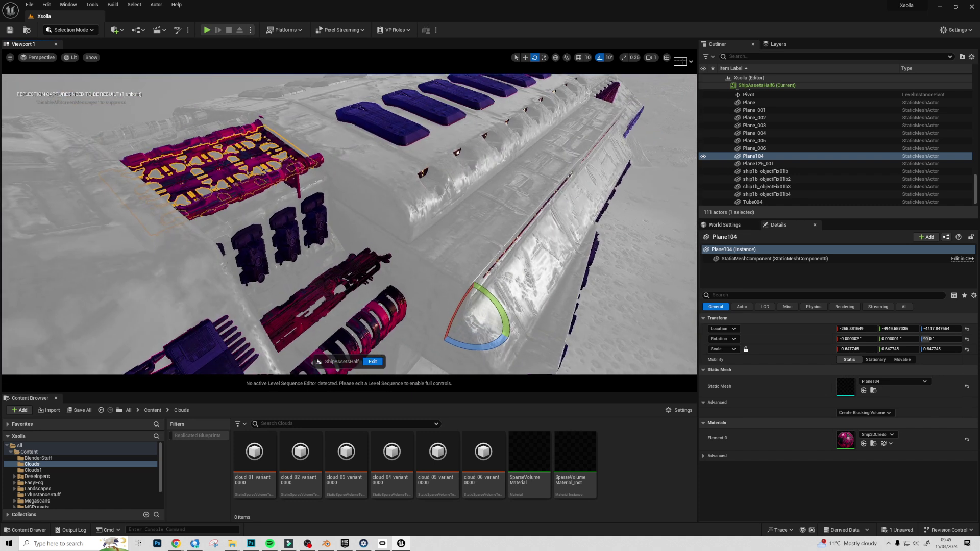
{"action": "mouse_move", "coordinate": [238, 165]}
{"action": "right_mouse_down"}
{"action": "mouse_move", "coordinate": [270, 204]}
{"action": "mouse_move", "coordinate": [238, 165]}
{"action": "right_mouse_up"}
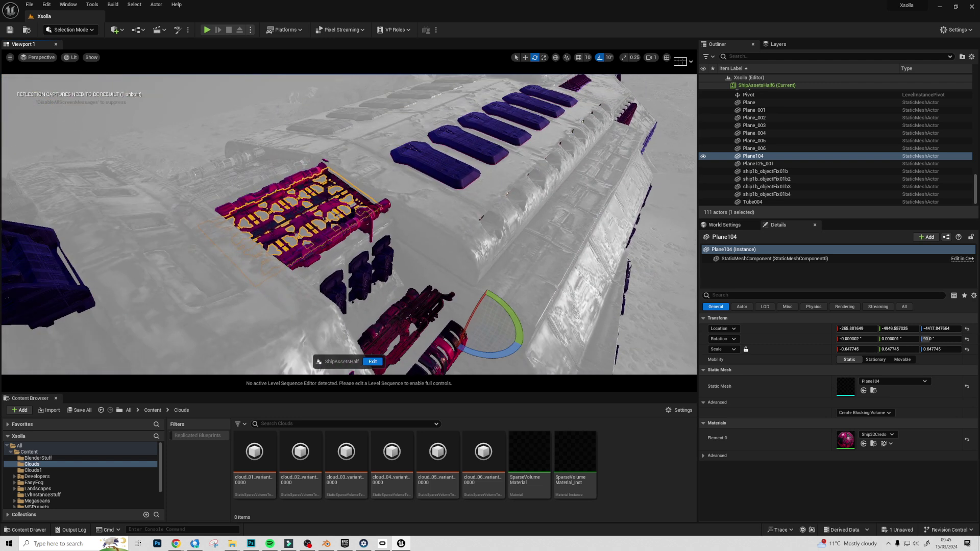
{"action": "scroll", "coordinate": [240, 166], "scroll_direction": "up", "scroll_amount": 3}
{"action": "right_click_drag", "start_coordinate": [338, 193], "coordinate": [306, 164]}
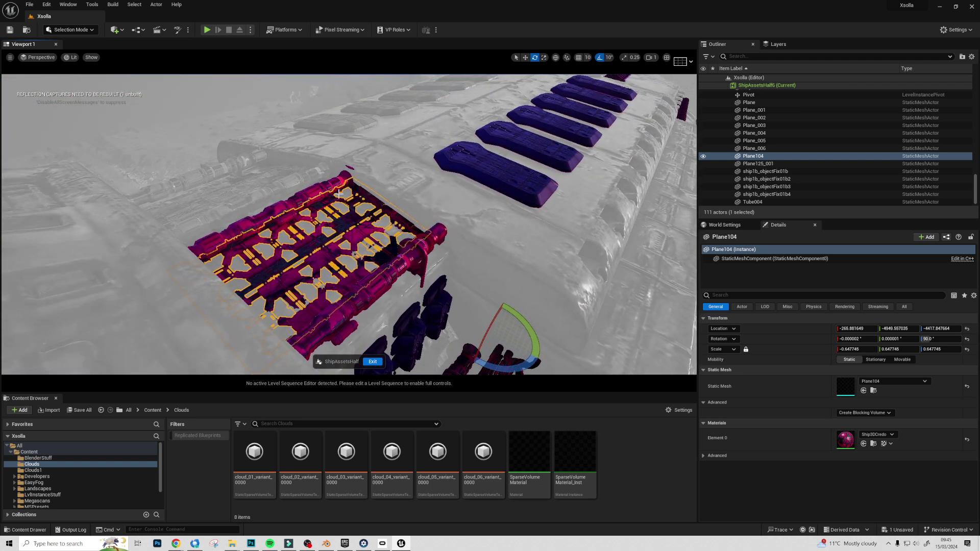
Step: Search the plugins for "modeling" to check that the modeling tools are enabled
{"action": "left_click", "coordinate": [74, 30]}
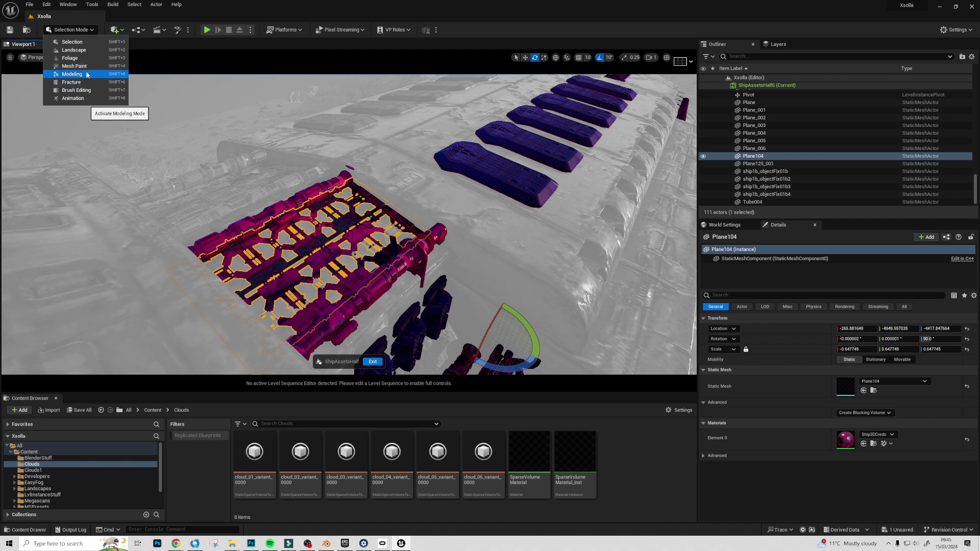
{"action": "left_click", "coordinate": [46, 4]}
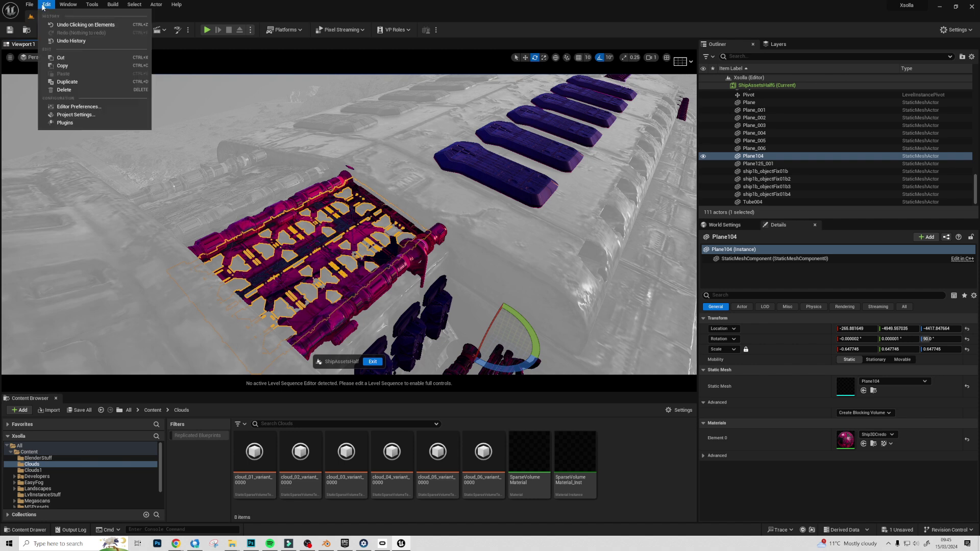
{"action": "left_click", "coordinate": [65, 123]}
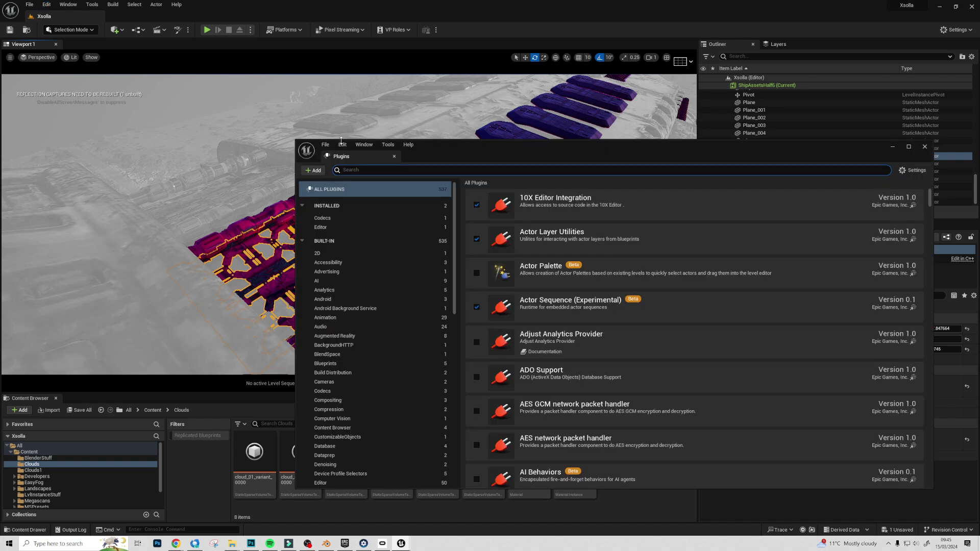
{"action": "type", "text": "modellin"}
{"action": "key", "text": "BackSpace"}
{"action": "type", "text": "ing"}
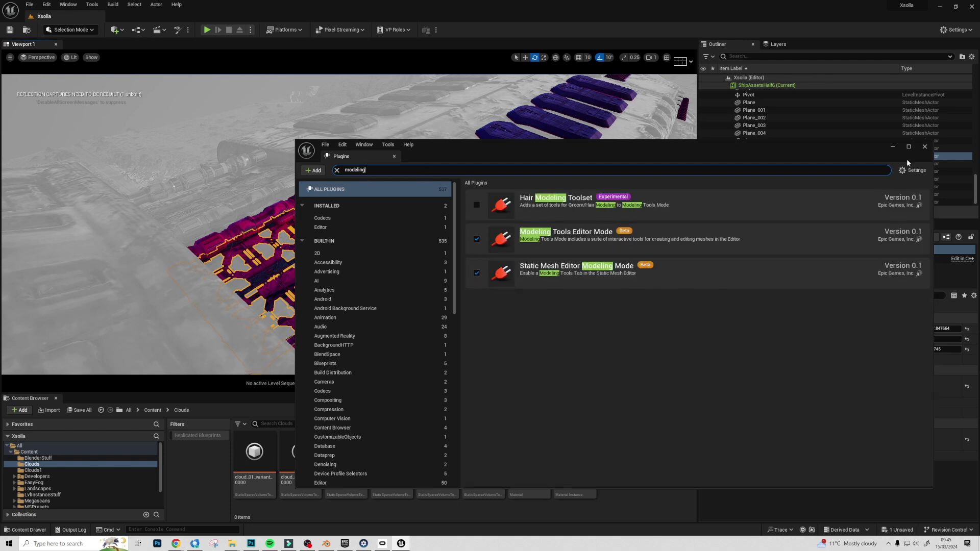
{"action": "left_click", "coordinate": [924, 146]}
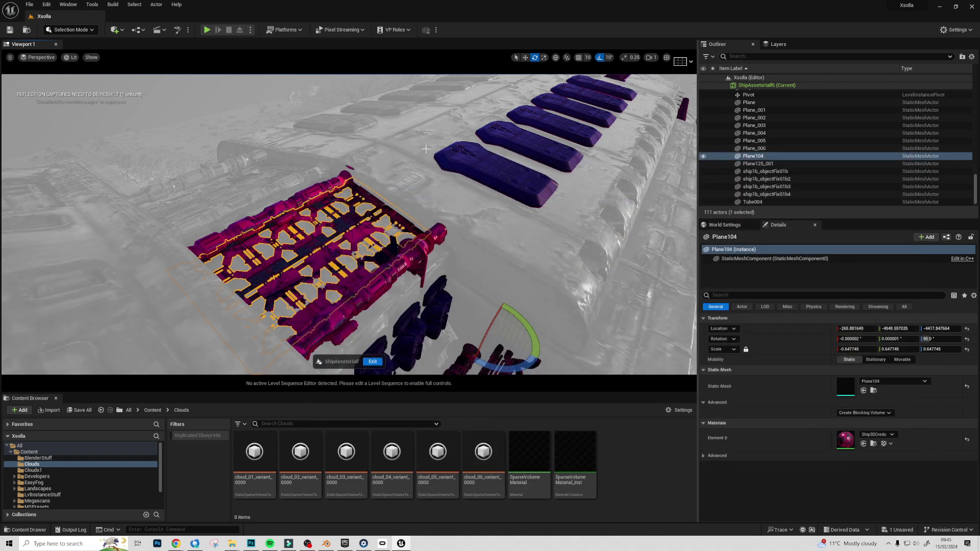
Step: Switch to Modeling Mode and recompute the normals of the selected lattice panel with Area Angle Weighting
{"action": "left_click", "coordinate": [70, 30]}
{"action": "left_click", "coordinate": [66, 76]}
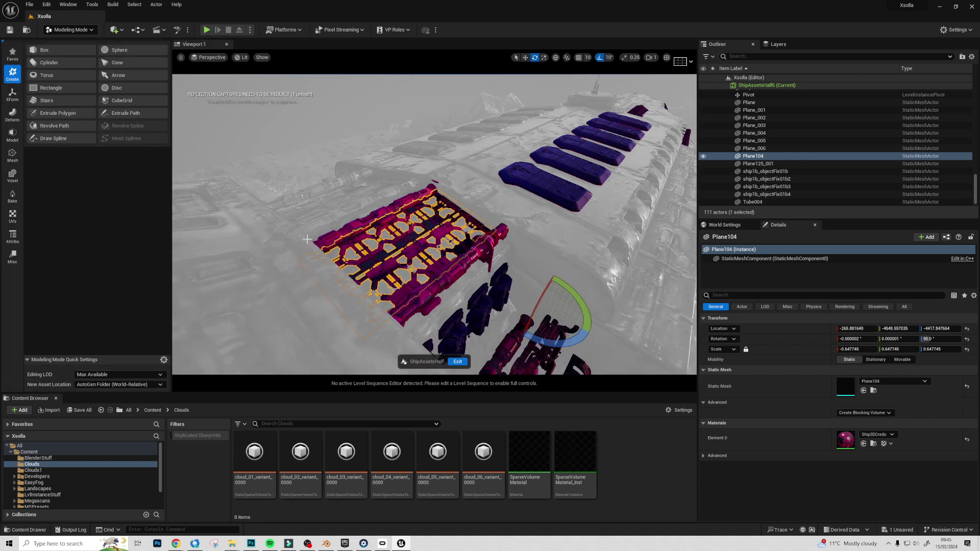
{"action": "left_click", "coordinate": [19, 239]}
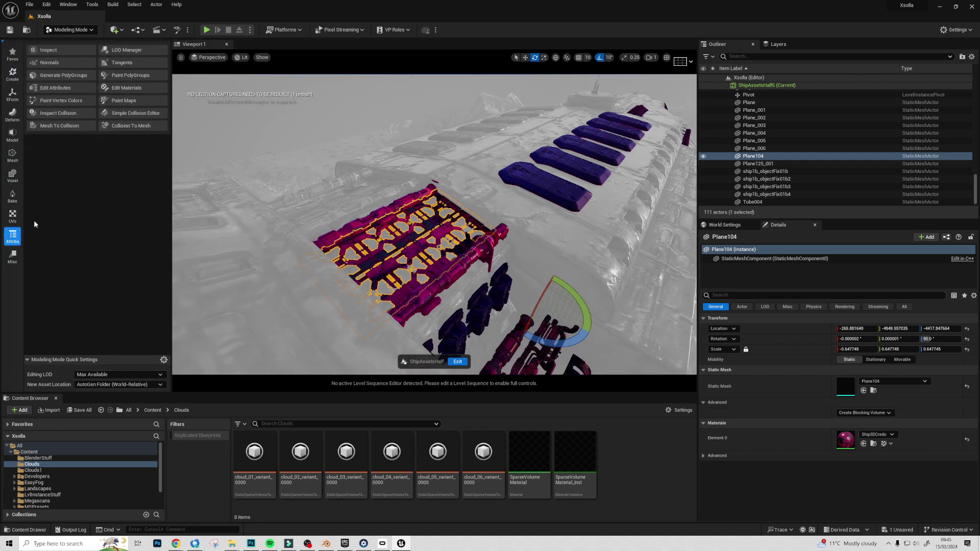
{"action": "left_click", "coordinate": [54, 62]}
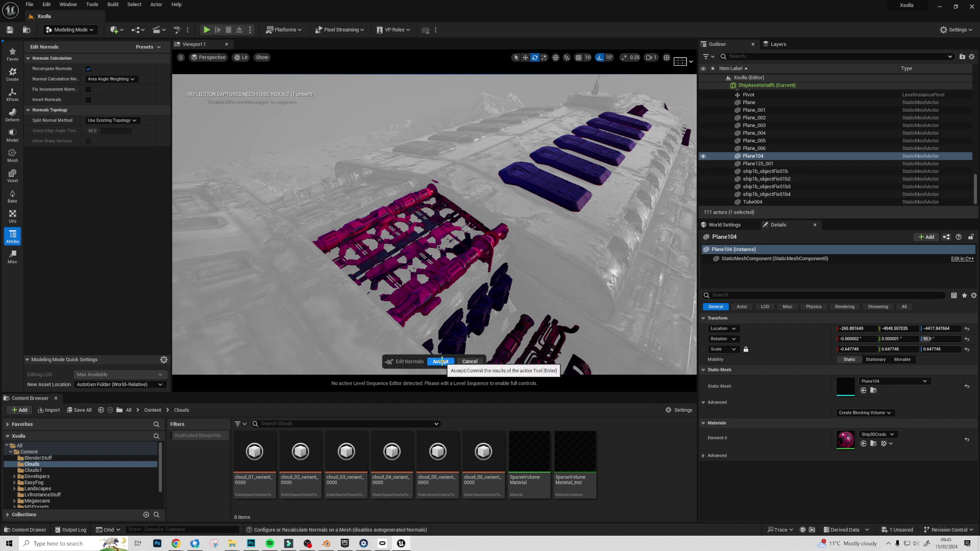
{"action": "key", "text": "Return"}
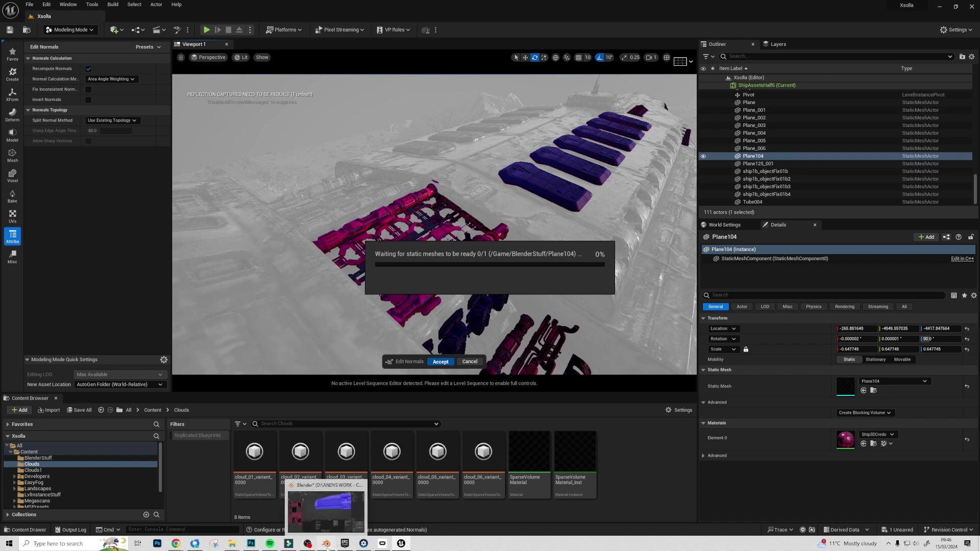
Step: Switch to Blender and examine the ship from other angles
{"action": "left_click", "coordinate": [326, 543]}
{"action": "scroll", "coordinate": [570, 272], "scroll_direction": "down", "scroll_amount": 3}
{"action": "middle_click_drag", "start_coordinate": [570, 273], "coordinate": [574, 367]}
{"action": "middle_click_drag", "start_coordinate": [582, 180], "coordinate": [633, 171], "text": "shift"}
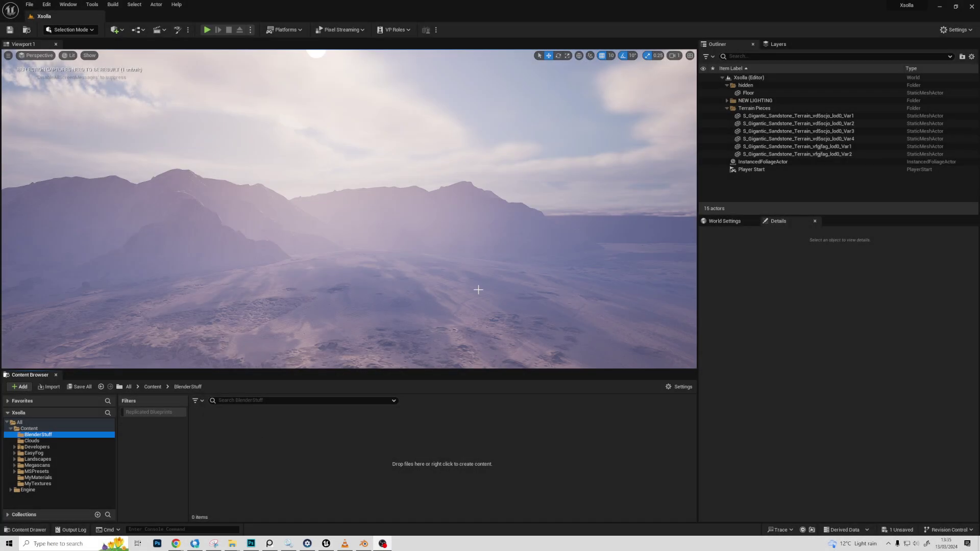
{"action": "right_click_drag", "start_coordinate": [398, 300], "coordinate": [393, 323]}
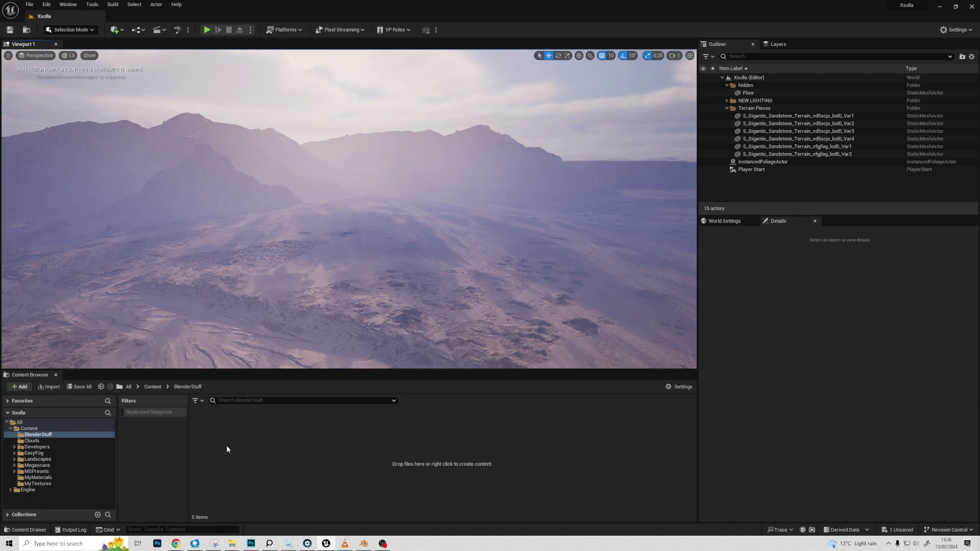
Step: Choose ship1.glb from the Xsolla project's Blender Exports folder for import into Unreal's BlenderStuff content folder
{"action": "left_click", "coordinate": [71, 435]}
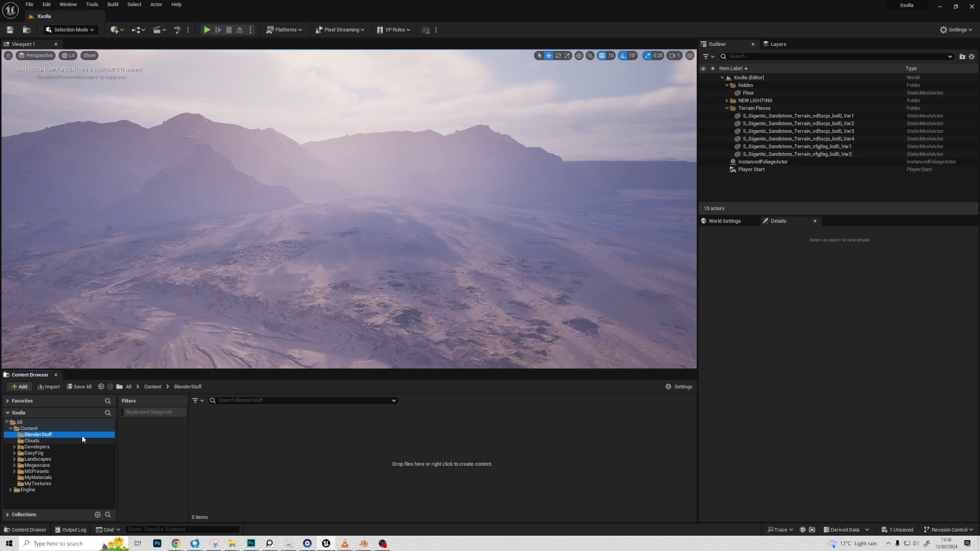
{"action": "right_click", "coordinate": [232, 437]}
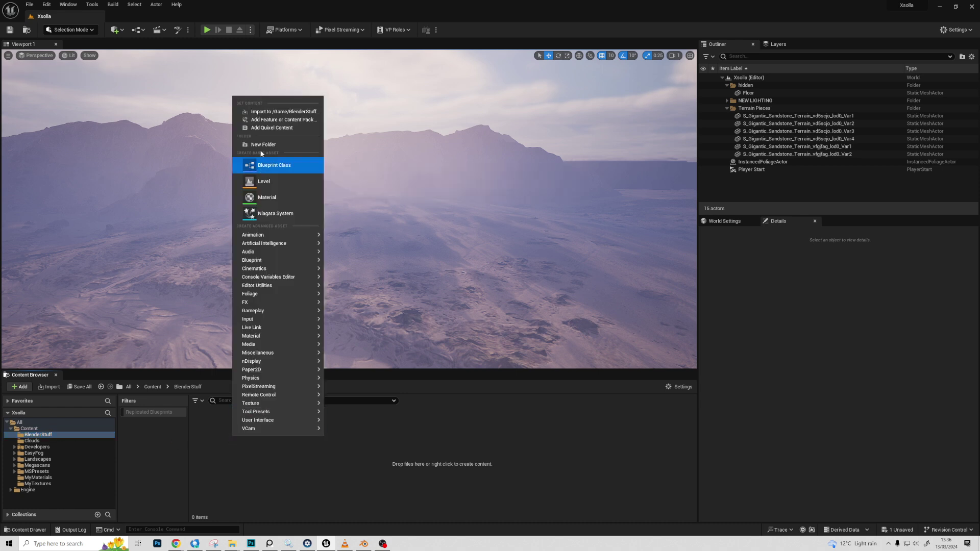
{"action": "left_click", "coordinate": [278, 111]}
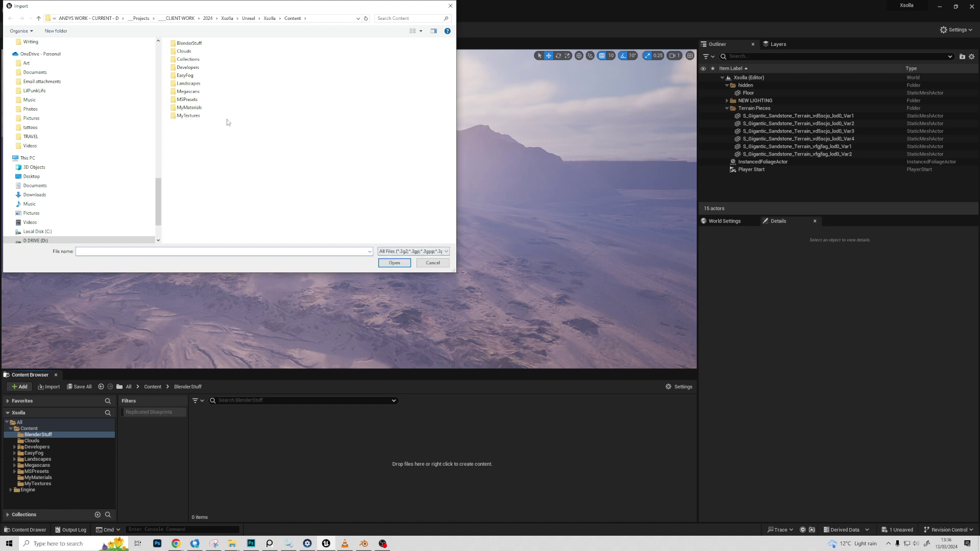
{"action": "left_click_drag", "start_coordinate": [158, 201], "coordinate": [158, 66]}
{"action": "left_click", "coordinate": [29, 103]}
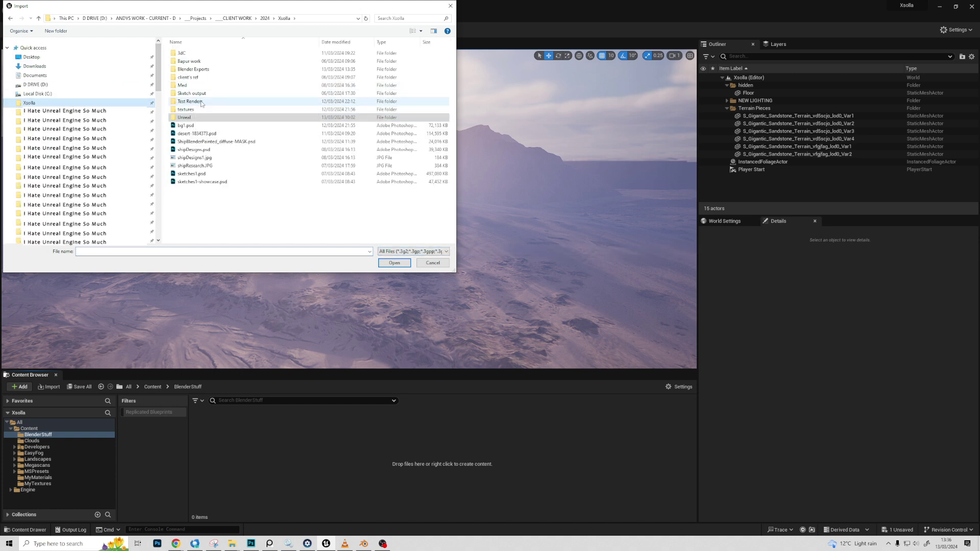
{"action": "double_click", "coordinate": [192, 69]}
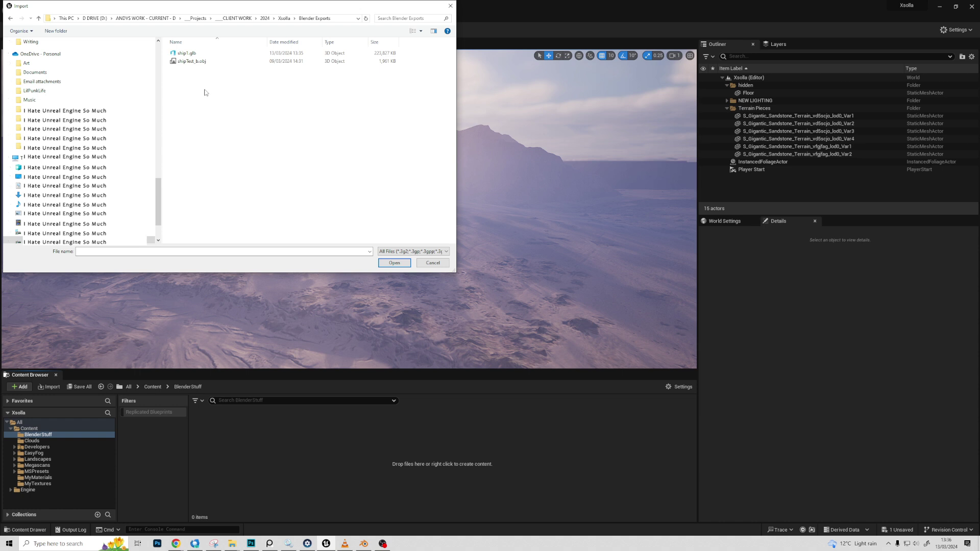
{"action": "left_click", "coordinate": [189, 55]}
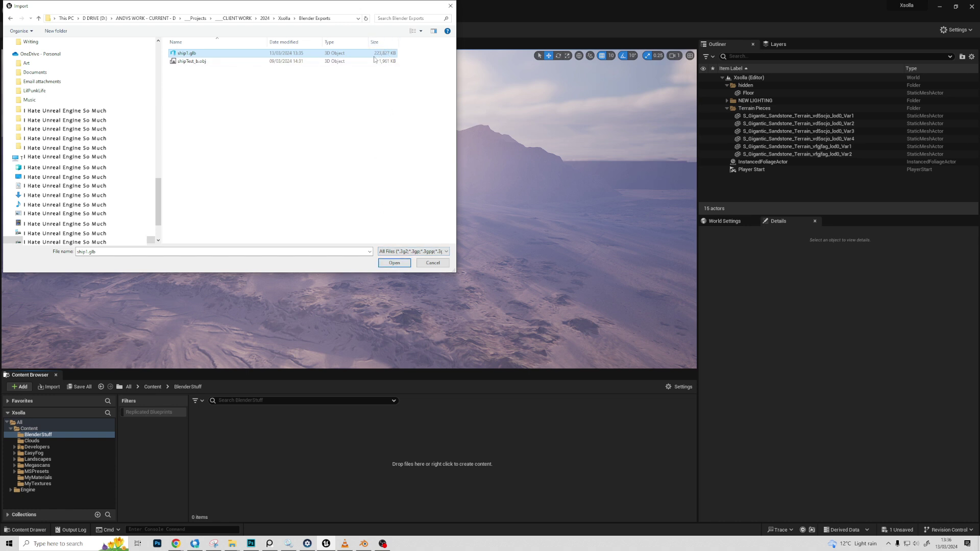
{"action": "left_click", "coordinate": [394, 263]}
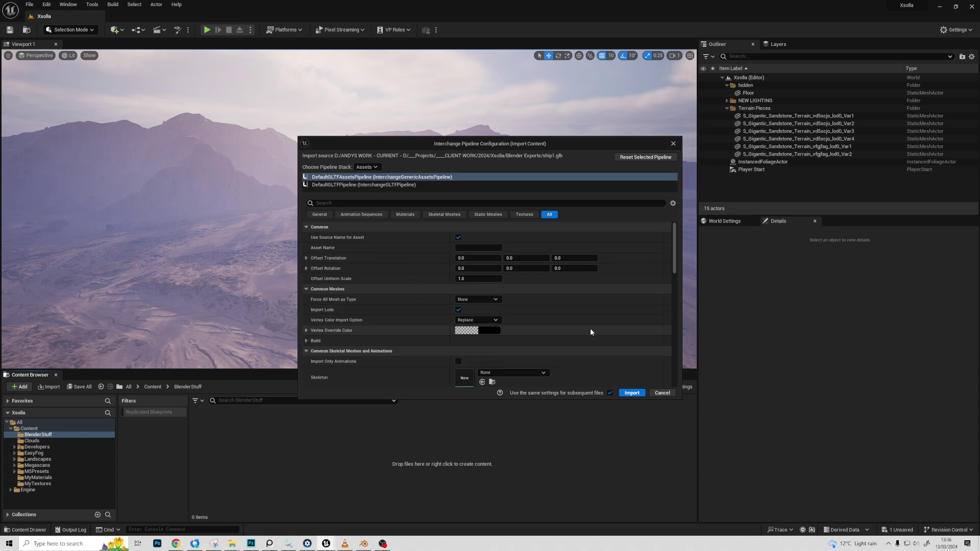
Step: Review the import options down to Textures and import the ship with the DefaultGLTFAssetsPipeline settings
{"action": "scroll", "coordinate": [591, 331], "scroll_direction": "down", "scroll_amount": 10}
{"action": "scroll", "coordinate": [597, 334], "scroll_direction": "down", "scroll_amount": 5}
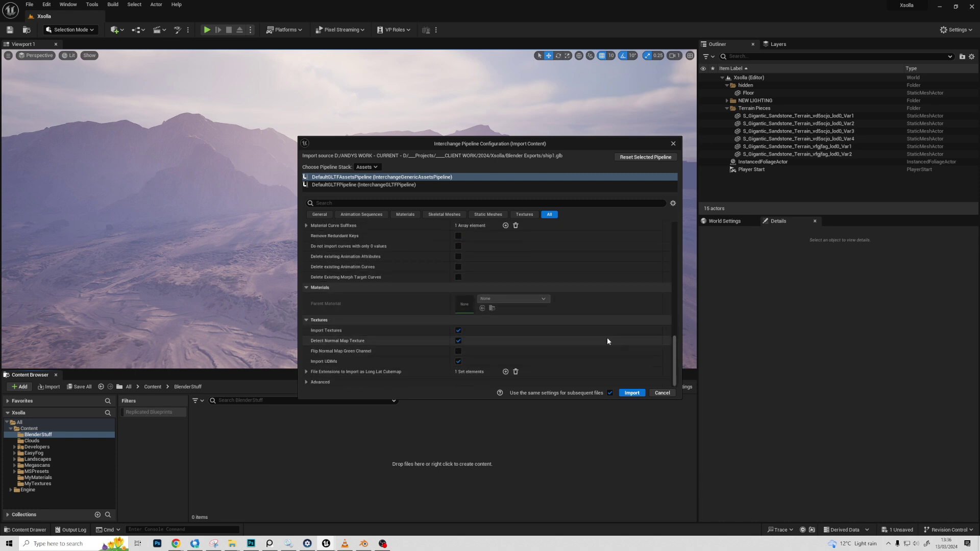
{"action": "left_click", "coordinate": [631, 393]}
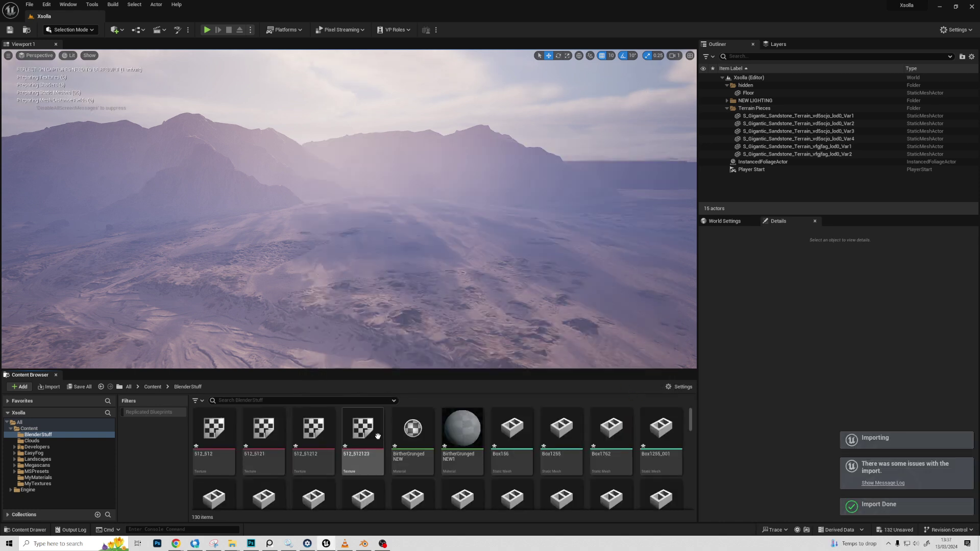
Step: Enlarge the content area and examine the imported meshes, materials and textures in the BlenderStuff folder
{"action": "left_click_drag", "start_coordinate": [376, 371], "coordinate": [378, 348]}
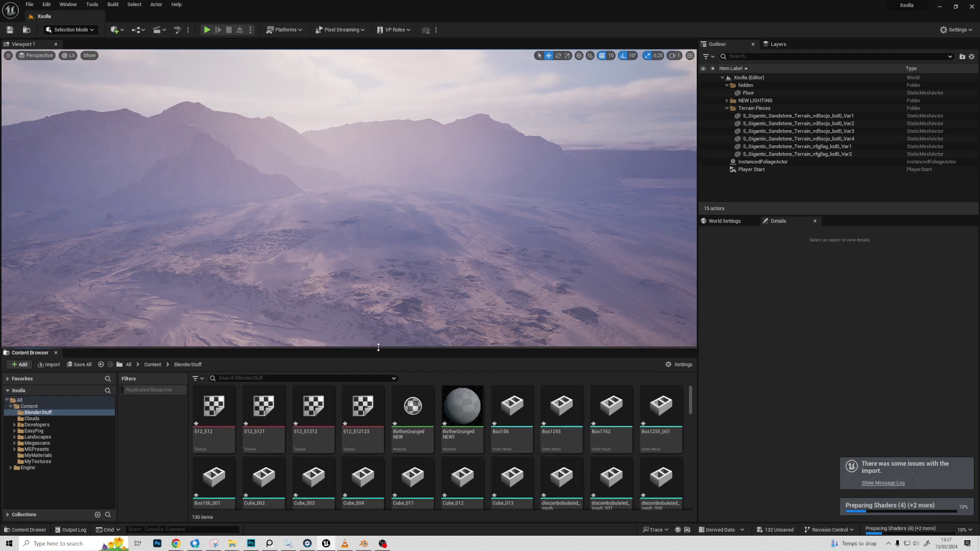
{"action": "scroll", "coordinate": [388, 455], "scroll_direction": "down", "scroll_amount": 4}
{"action": "scroll", "coordinate": [388, 456], "scroll_direction": "down", "scroll_amount": 5}
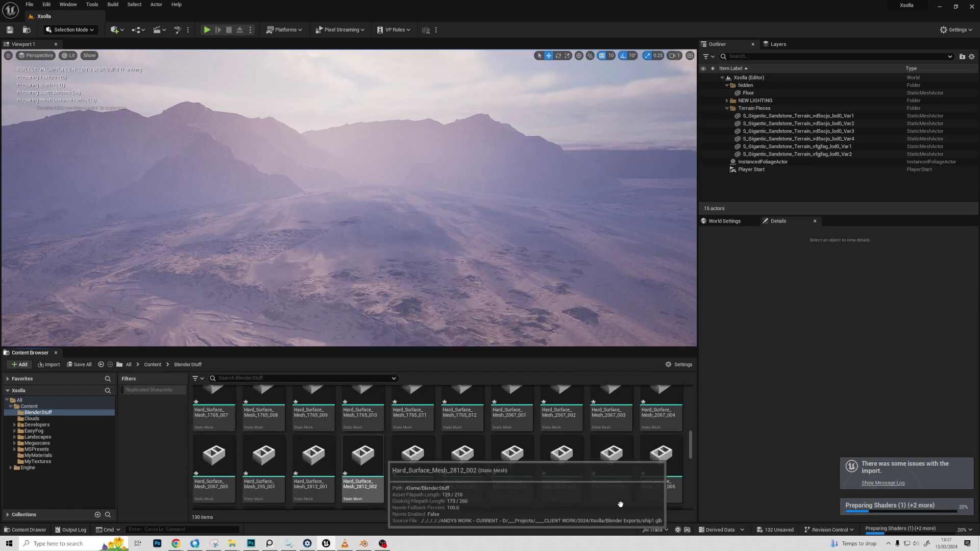
{"action": "scroll", "coordinate": [620, 504], "scroll_direction": "down", "scroll_amount": 3}
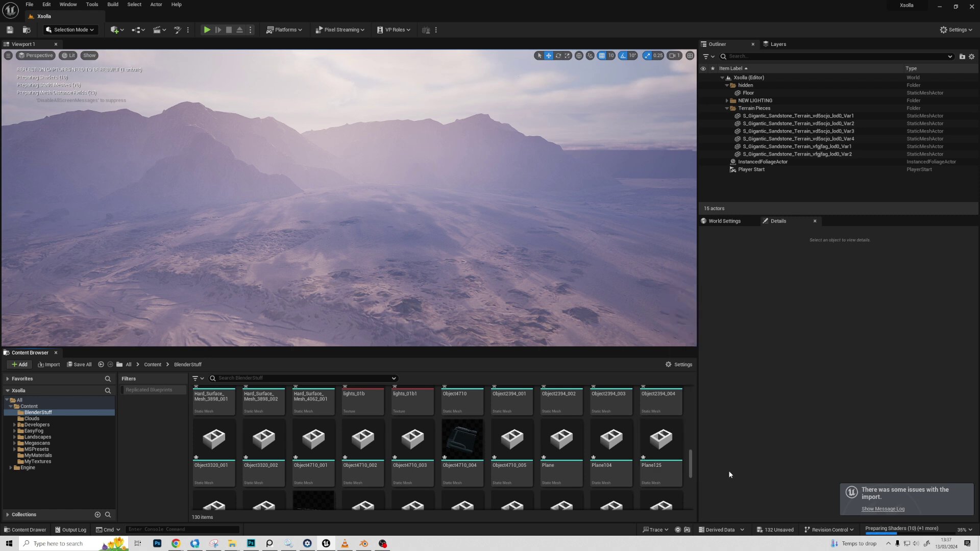
{"action": "left_click_drag", "start_coordinate": [691, 463], "coordinate": [694, 498]}
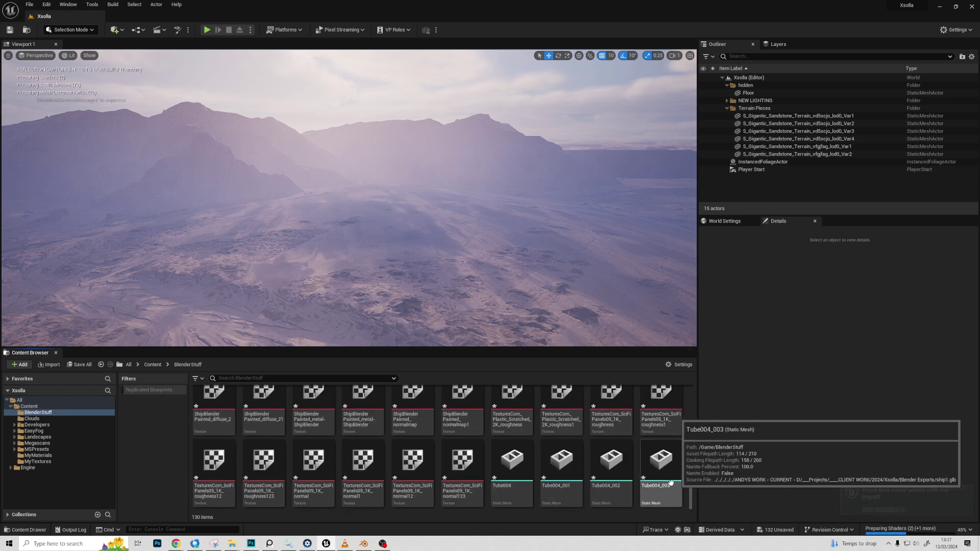
{"action": "scroll", "coordinate": [651, 476], "scroll_direction": "up", "scroll_amount": 3}
{"action": "scroll", "coordinate": [652, 476], "scroll_direction": "up", "scroll_amount": 2}
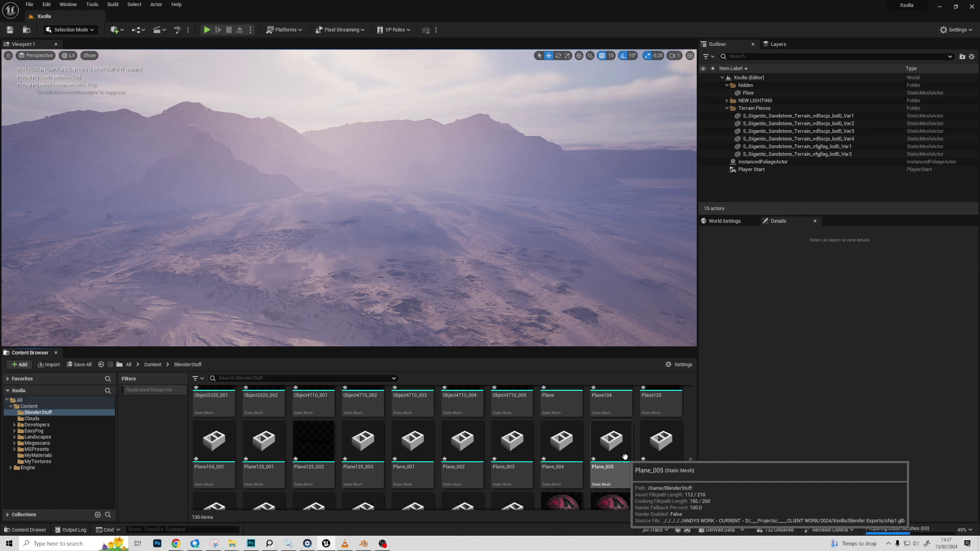
{"action": "scroll", "coordinate": [627, 474], "scroll_direction": "up", "scroll_amount": 1}
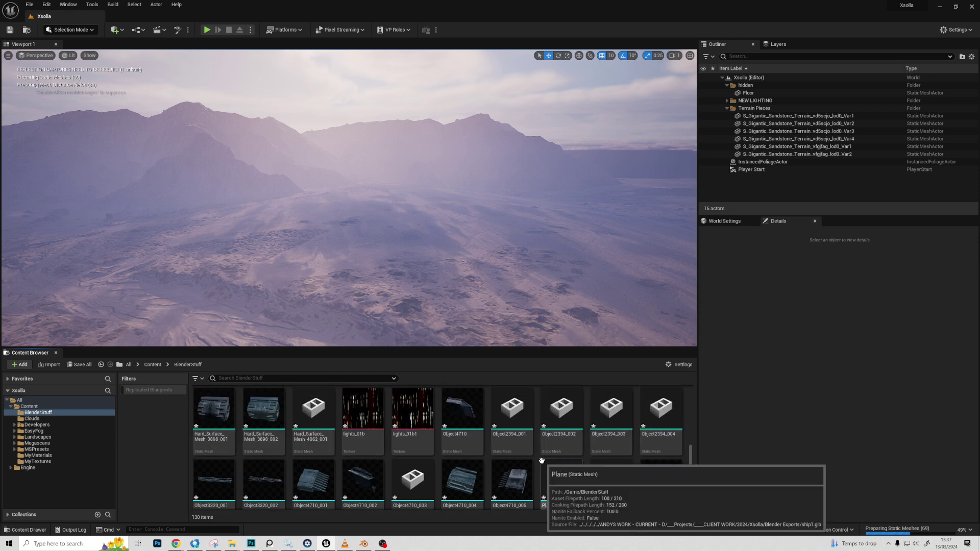
{"action": "scroll", "coordinate": [629, 498], "scroll_direction": "up", "scroll_amount": 3}
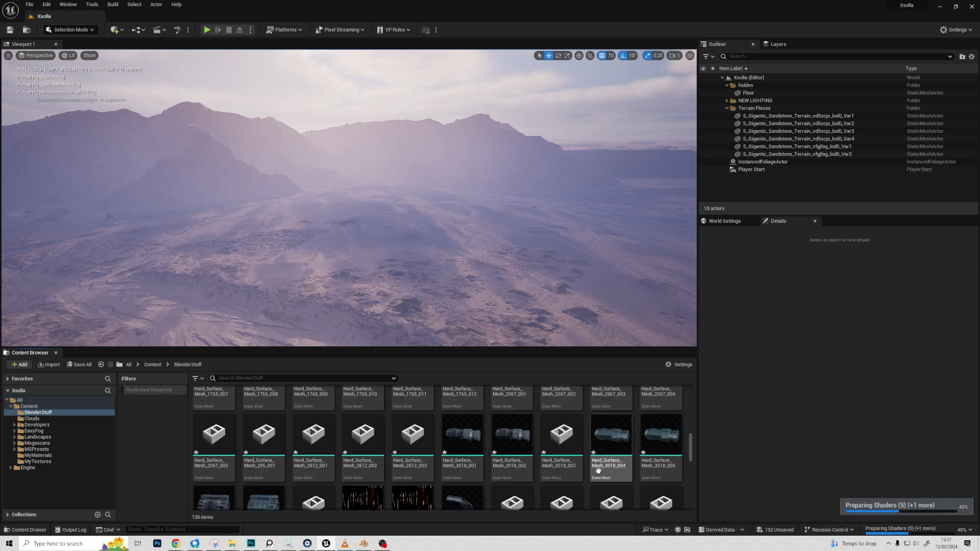
Step: Switch to Blender and select a mechanical part in the ship's rear engine block to inspect it
{"action": "left_click", "coordinate": [364, 543]}
{"action": "middle_click_drag", "start_coordinate": [600, 403], "coordinate": [526, 385]}
{"action": "scroll", "coordinate": [567, 379], "scroll_direction": "up", "scroll_amount": 3}
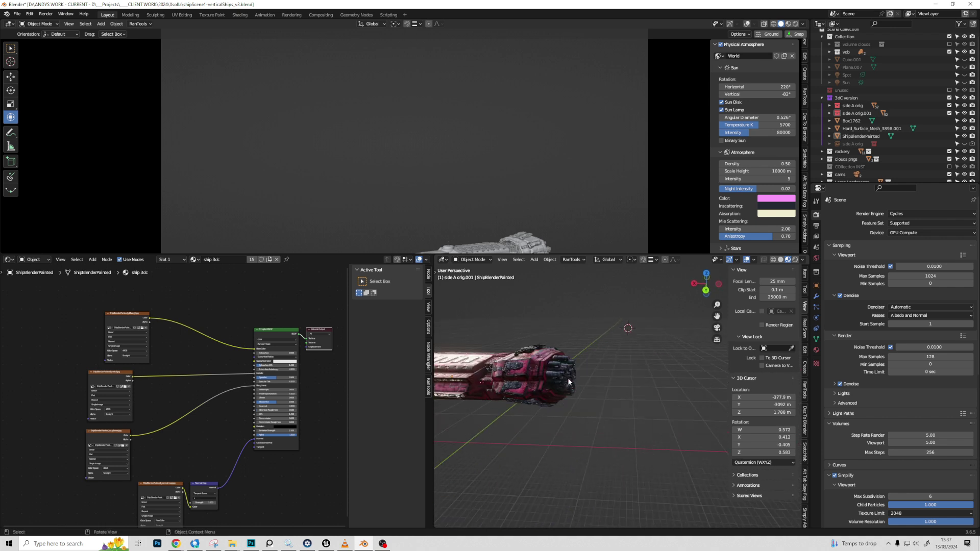
{"action": "scroll", "coordinate": [581, 391], "scroll_direction": "up", "scroll_amount": 3}
{"action": "left_click", "coordinate": [622, 412]}
{"action": "middle_click_drag", "start_coordinate": [623, 413], "coordinate": [604, 436]}
{"action": "left_click", "coordinate": [601, 431]}
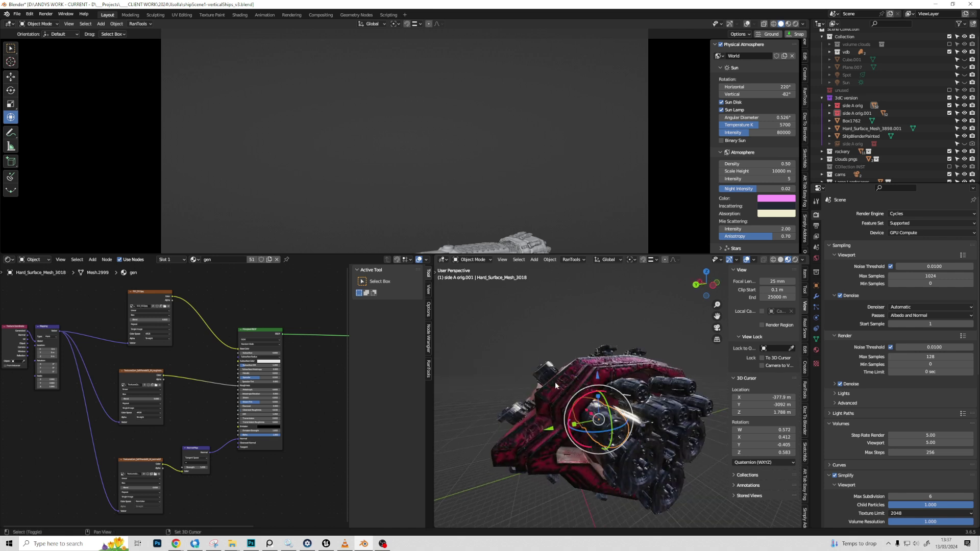
Step: Select individual detail parts around the ship's engine end and upper hull to inspect them as separate objects
{"action": "left_click", "coordinate": [550, 424]}
{"action": "middle_click_drag", "start_coordinate": [550, 425], "coordinate": [569, 395]}
{"action": "left_click", "coordinate": [610, 336]}
{"action": "middle_click_drag", "start_coordinate": [610, 336], "coordinate": [614, 425]}
{"action": "middle_click_drag", "start_coordinate": [626, 383], "coordinate": [607, 358]}
{"action": "scroll", "coordinate": [623, 412], "scroll_direction": "up", "scroll_amount": 3}
{"action": "left_click", "coordinate": [596, 396]}
{"action": "left_click", "coordinate": [637, 387]}
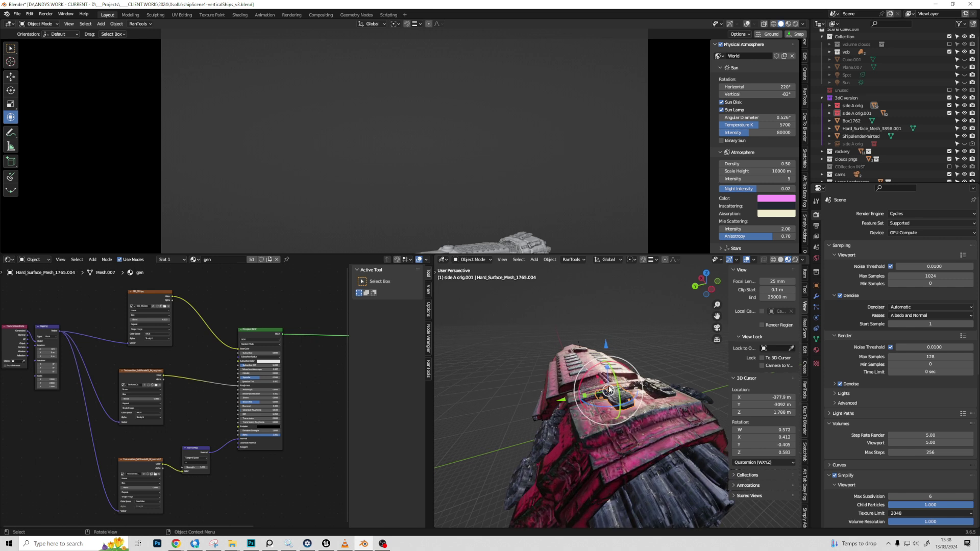
Step: Inspect a detail part on the ship's upper hull from the rear and the side
{"action": "left_click_drag", "start_coordinate": [607, 358], "coordinate": [608, 334]}
{"action": "left_click", "coordinate": [619, 331]}
{"action": "middle_click_drag", "start_coordinate": [603, 428], "coordinate": [610, 447]}
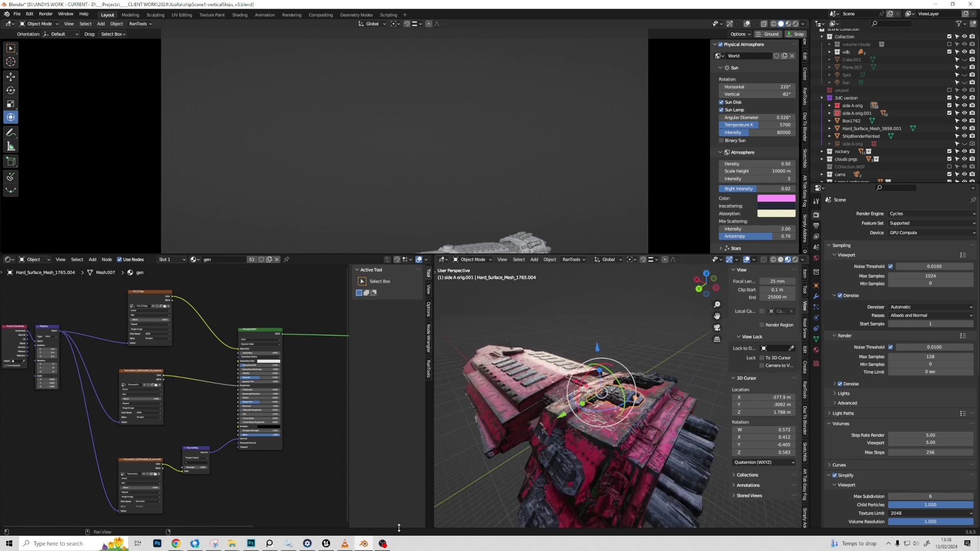
Step: Switch to Unreal Engine and filter the BlenderStuff folder to show only Static Mesh assets
{"action": "left_click", "coordinate": [326, 542]}
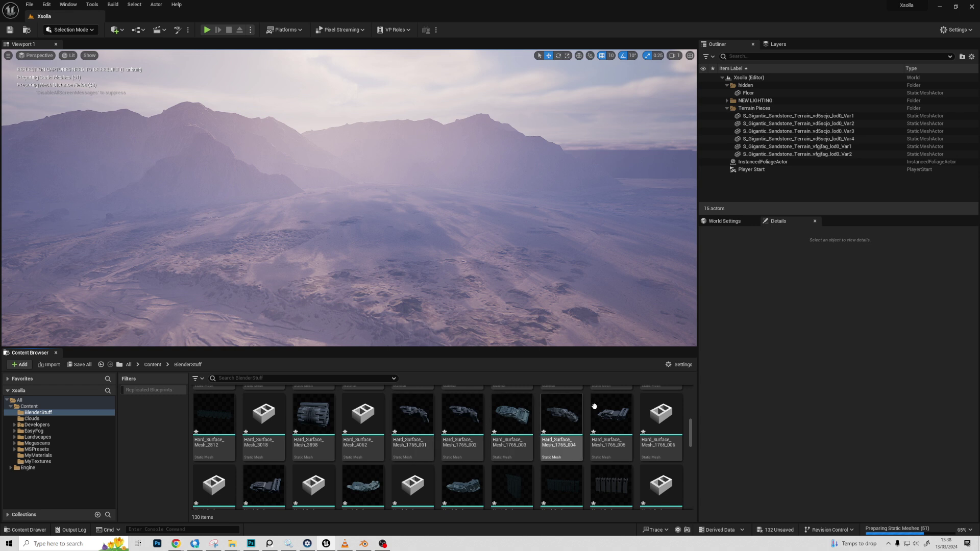
{"action": "scroll", "coordinate": [459, 439], "scroll_direction": "up", "scroll_amount": 1}
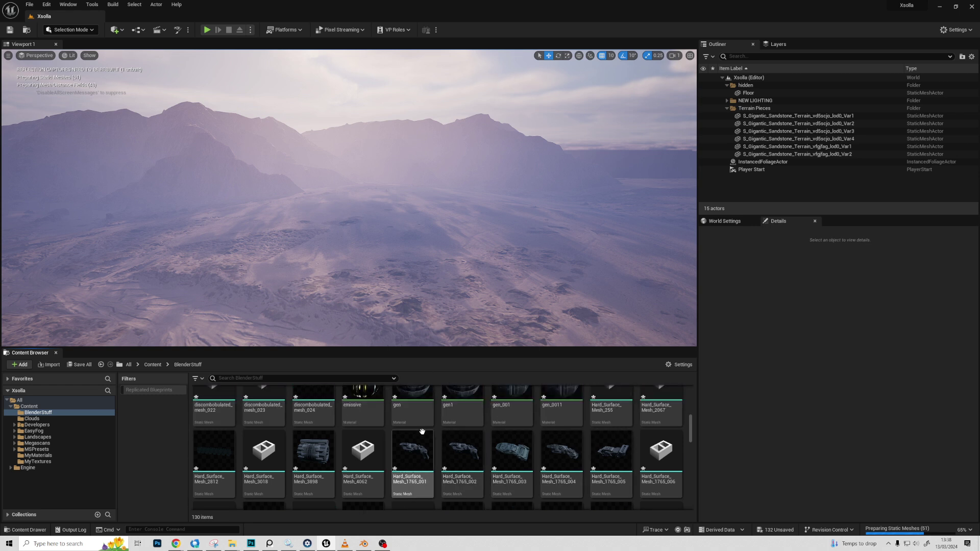
{"action": "scroll", "coordinate": [422, 432], "scroll_direction": "up", "scroll_amount": 3}
{"action": "scroll", "coordinate": [233, 410], "scroll_direction": "up", "scroll_amount": 3}
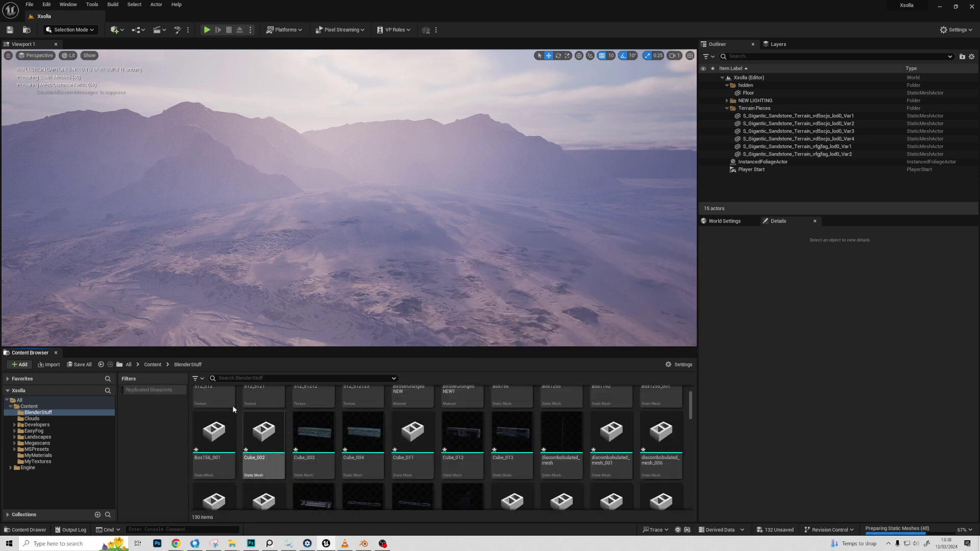
{"action": "left_click", "coordinate": [201, 380]}
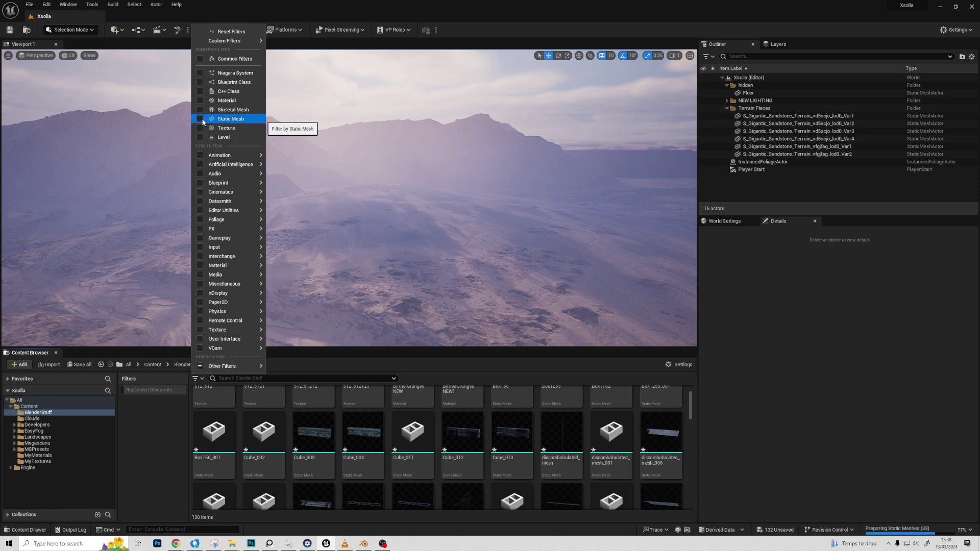
{"action": "left_click", "coordinate": [208, 121]}
Step: Look through the filtered static meshes of the ship down to the Tube004 parts
{"action": "left_click", "coordinate": [412, 434]}
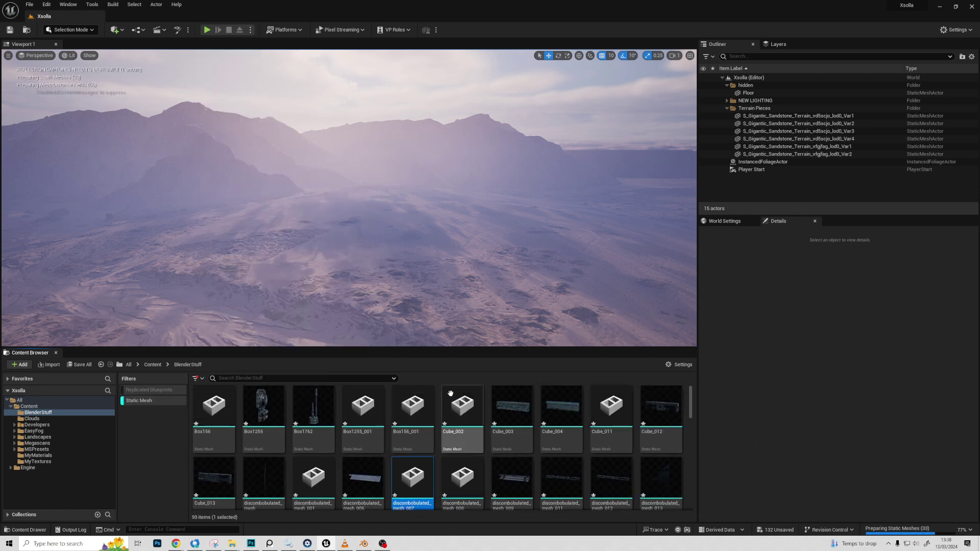
{"action": "scroll", "coordinate": [457, 427], "scroll_direction": "down", "scroll_amount": 1}
{"action": "scroll", "coordinate": [456, 427], "scroll_direction": "down", "scroll_amount": 8}
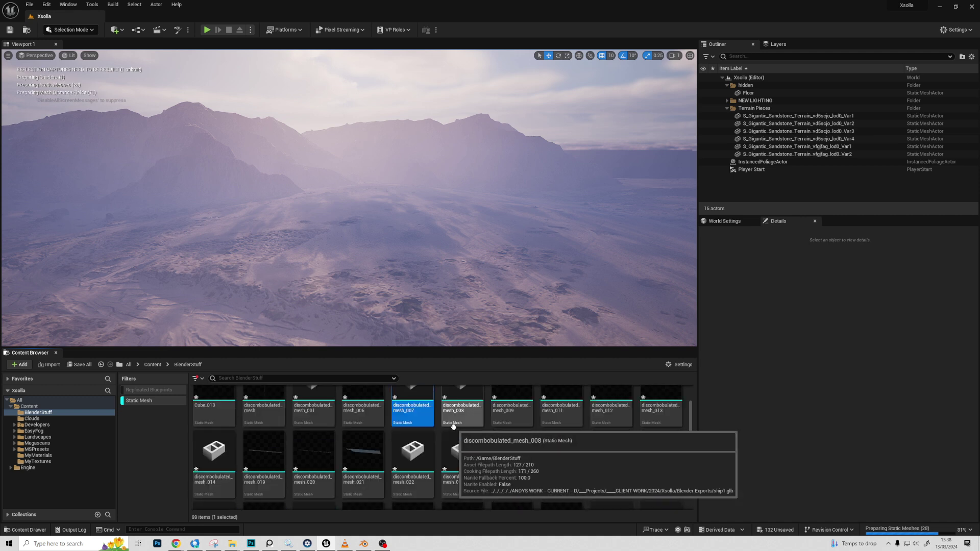
{"action": "scroll", "coordinate": [454, 428], "scroll_direction": "down", "scroll_amount": 2}
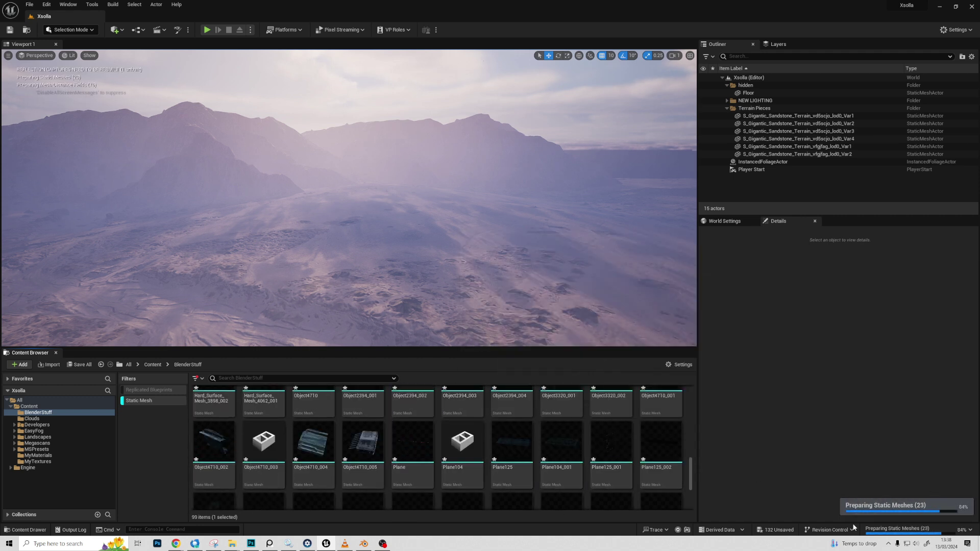
{"action": "scroll", "coordinate": [554, 440], "scroll_direction": "down", "scroll_amount": 3}
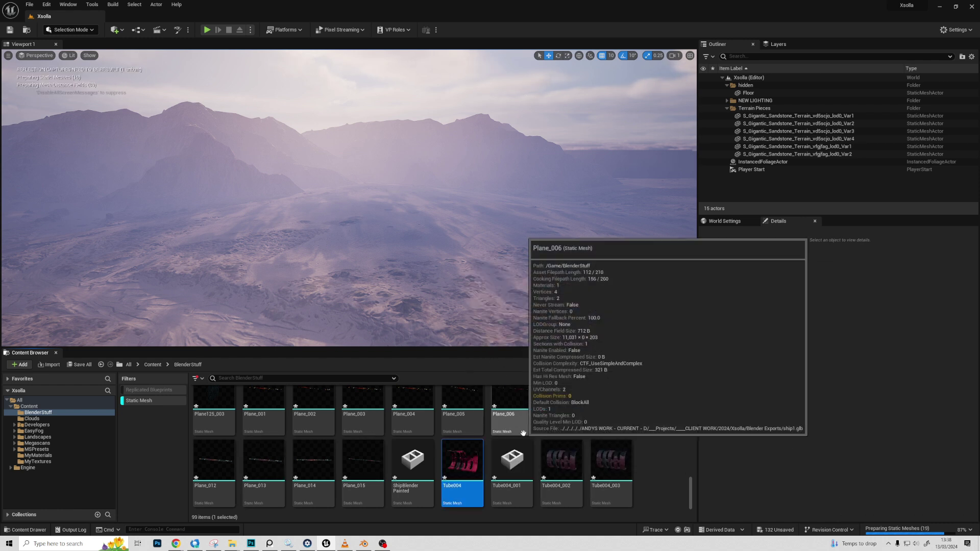
{"action": "left_click", "coordinate": [512, 462]}
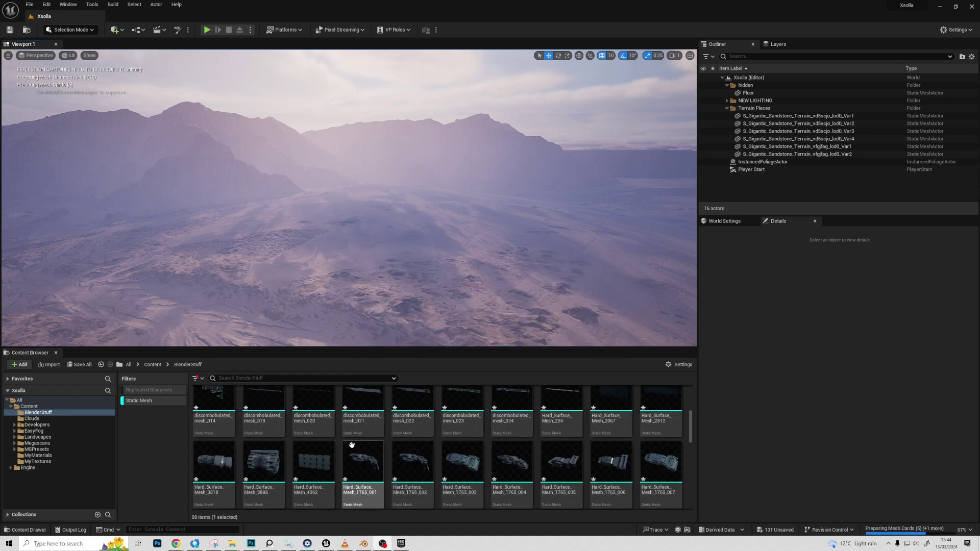
Step: Select all static meshes in the BlenderStuff folder and place them together in the level
{"action": "scroll", "coordinate": [352, 445], "scroll_direction": "up", "scroll_amount": 1}
{"action": "left_click", "coordinate": [355, 431]}
{"action": "key", "text": "ctrl+a"}
{"action": "scroll", "coordinate": [593, 432], "scroll_direction": "up", "scroll_amount": 2}
{"action": "scroll", "coordinate": [409, 434], "scroll_direction": "down", "scroll_amount": 3}
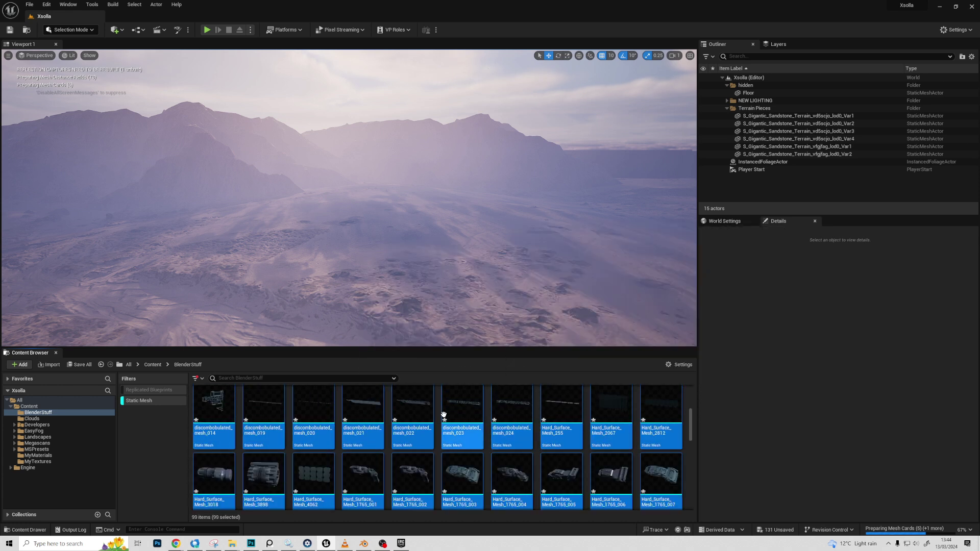
{"action": "left_click_drag", "start_coordinate": [300, 435], "coordinate": [328, 232]}
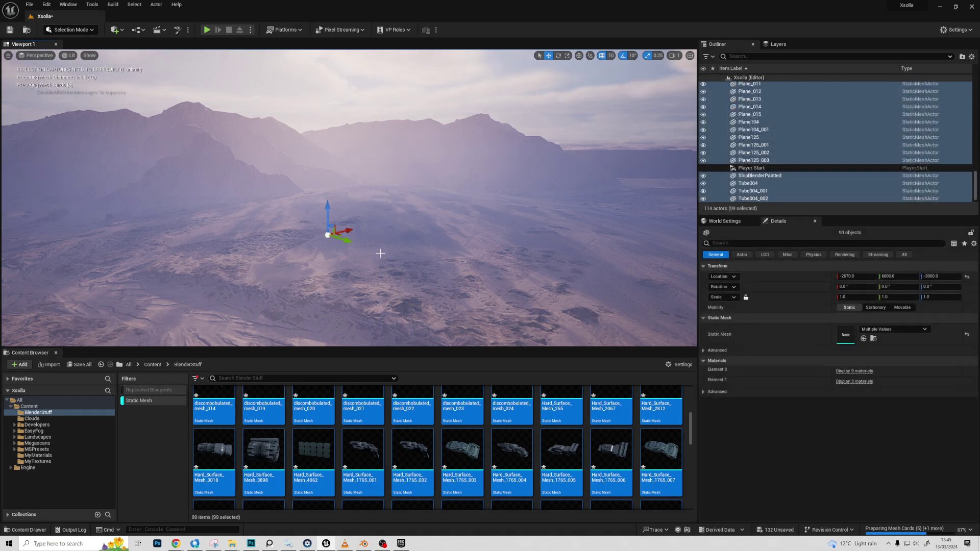
Step: Frame the placed ship parts in the viewport and examine the assembled ship from the side
{"action": "key", "text": "f"}
{"action": "right_click_drag", "start_coordinate": [413, 263], "coordinate": [398, 231]}
{"action": "left_click_drag", "start_coordinate": [373, 282], "coordinate": [356, 263], "text": "alt"}
{"action": "scroll", "coordinate": [253, 198], "scroll_direction": "up", "scroll_amount": 6}
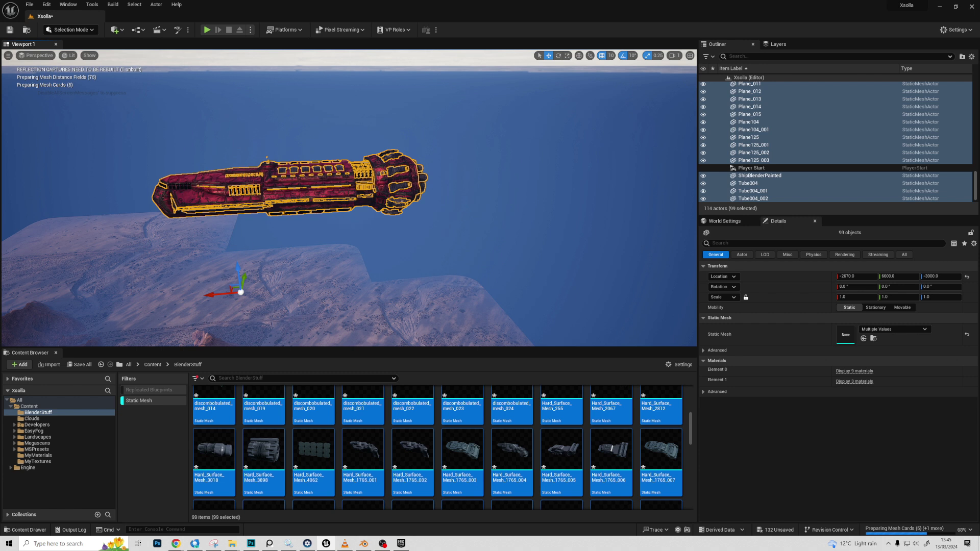
{"action": "middle_click_drag", "start_coordinate": [257, 245], "coordinate": [342, 239]}
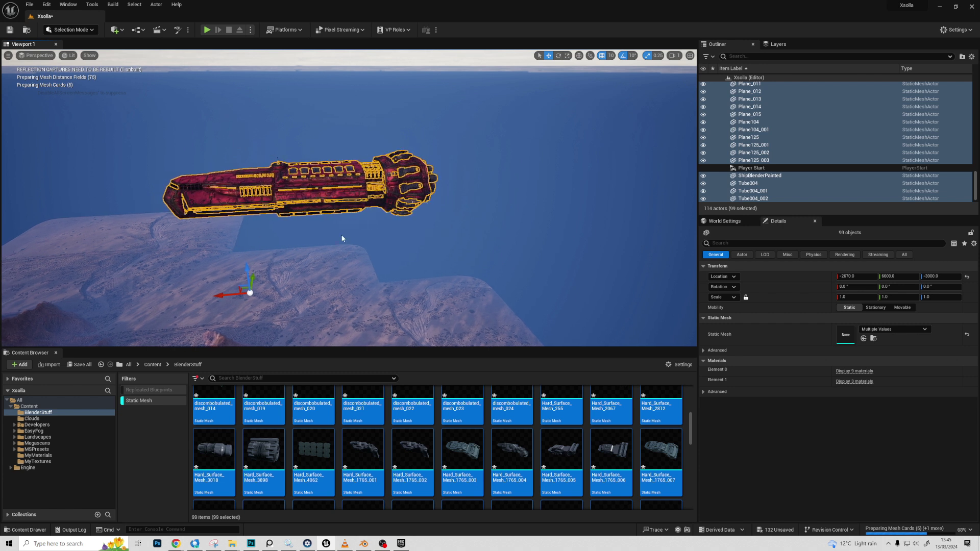
{"action": "scroll", "coordinate": [324, 239], "scroll_direction": "up", "scroll_amount": 5}
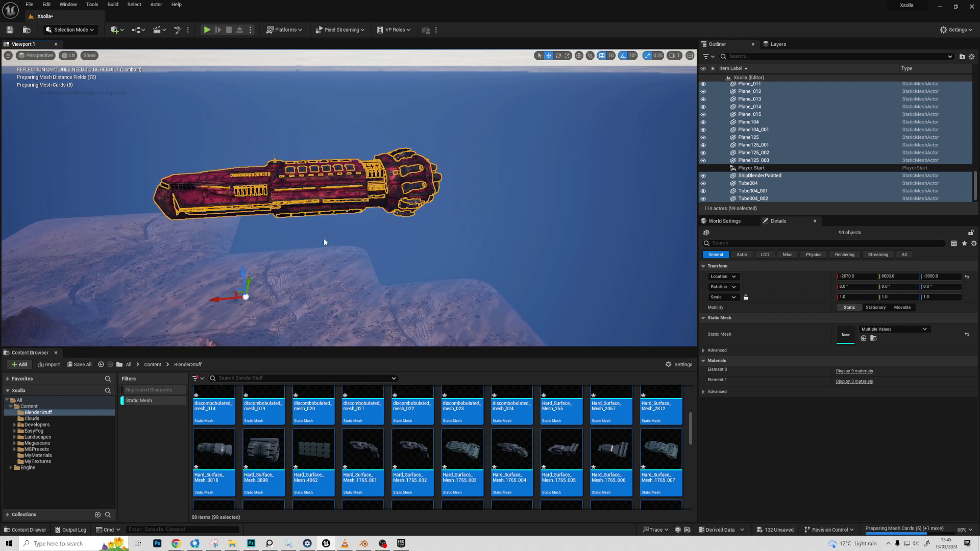
{"action": "scroll", "coordinate": [324, 239], "scroll_direction": "up", "scroll_amount": 4}
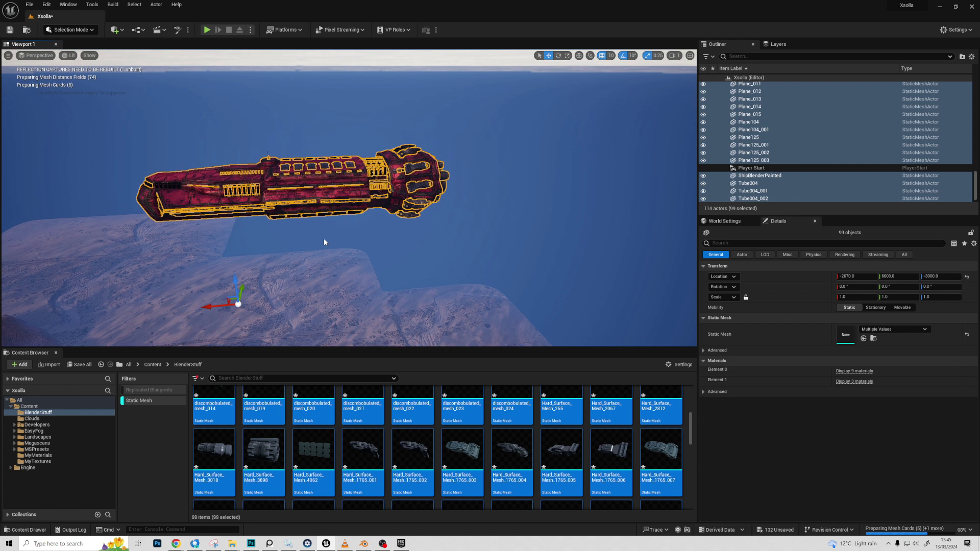
{"action": "scroll", "coordinate": [324, 242], "scroll_direction": "up", "scroll_amount": 1}
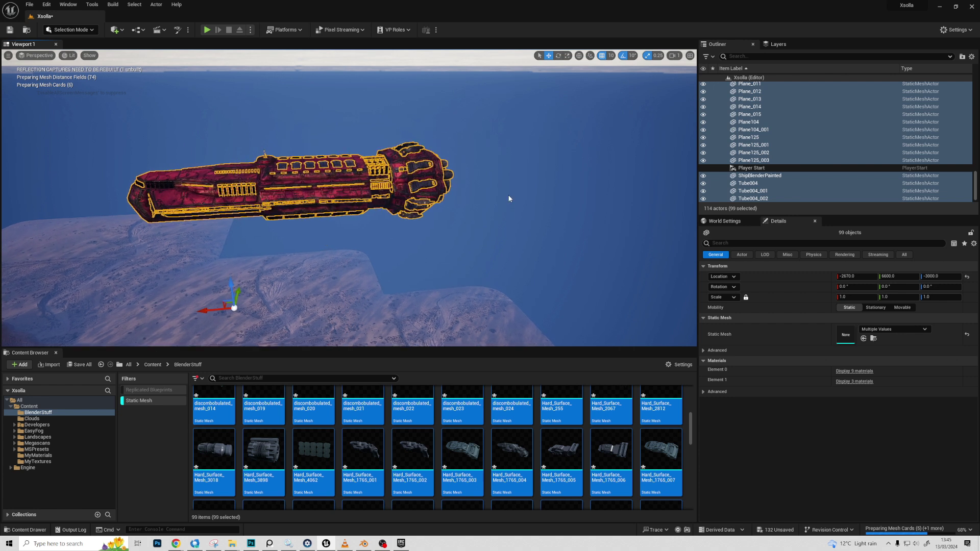
Step: Move all placed ship parts into a new actor folder and collapse that folder
{"action": "right_click", "coordinate": [754, 129]}
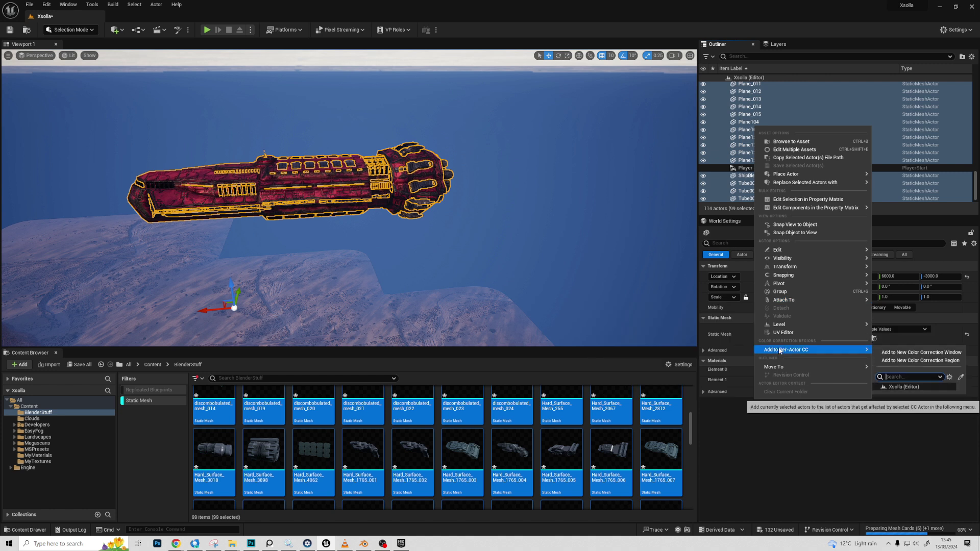
{"action": "left_click", "coordinate": [901, 368]}
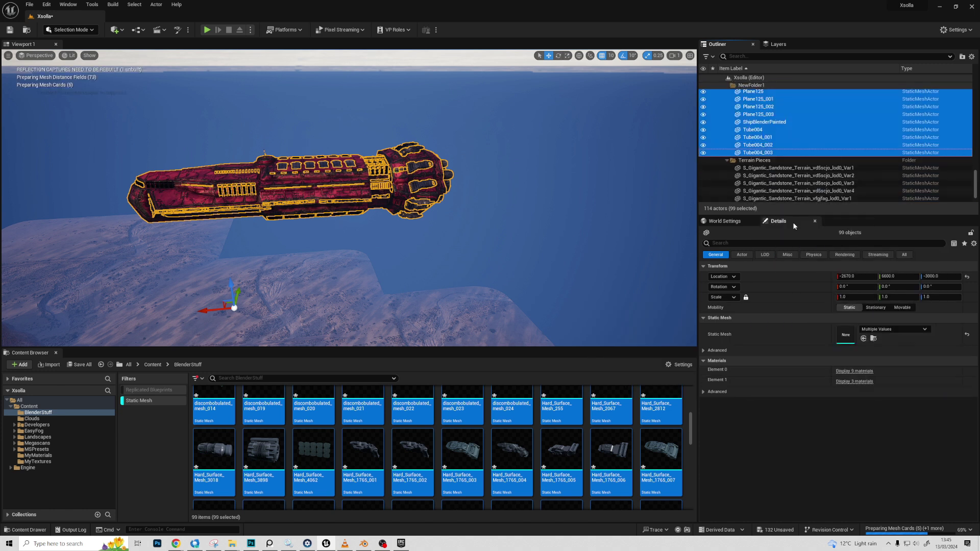
{"action": "left_click_drag", "start_coordinate": [797, 222], "coordinate": [795, 388]}
{"action": "scroll", "coordinate": [794, 289], "scroll_direction": "up", "scroll_amount": 15}
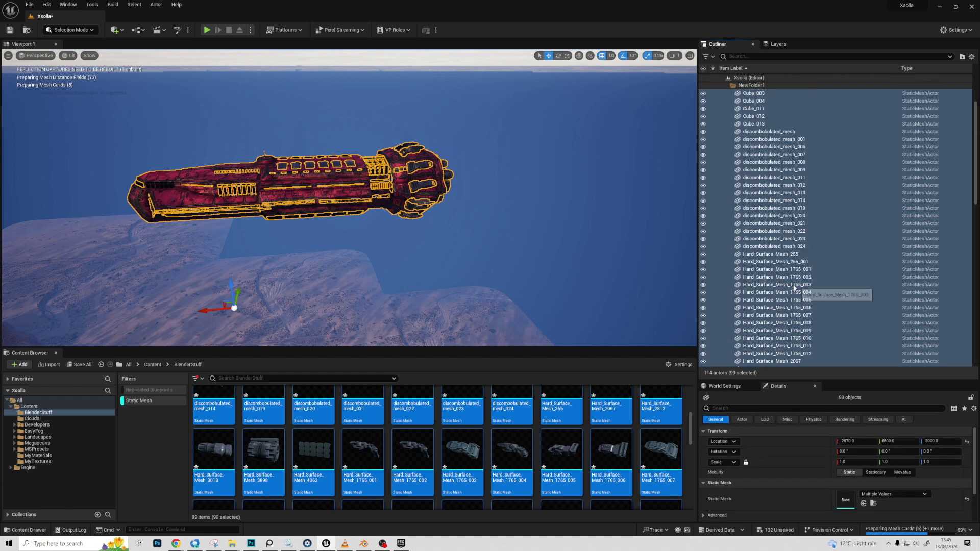
{"action": "left_click", "coordinate": [750, 108]}
{"action": "left_click", "coordinate": [728, 108]}
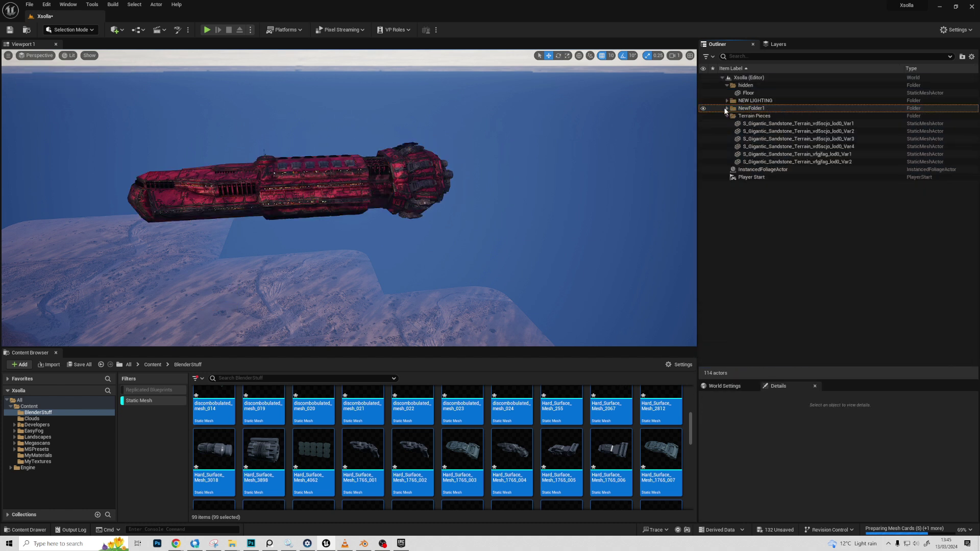
Step: Try raising the ShipBlenderPainted hull separately from its detail parts and undo the move
{"action": "left_click", "coordinate": [331, 204]}
{"action": "right_click_drag", "start_coordinate": [252, 309], "coordinate": [257, 291]}
{"action": "left_click", "coordinate": [254, 200]}
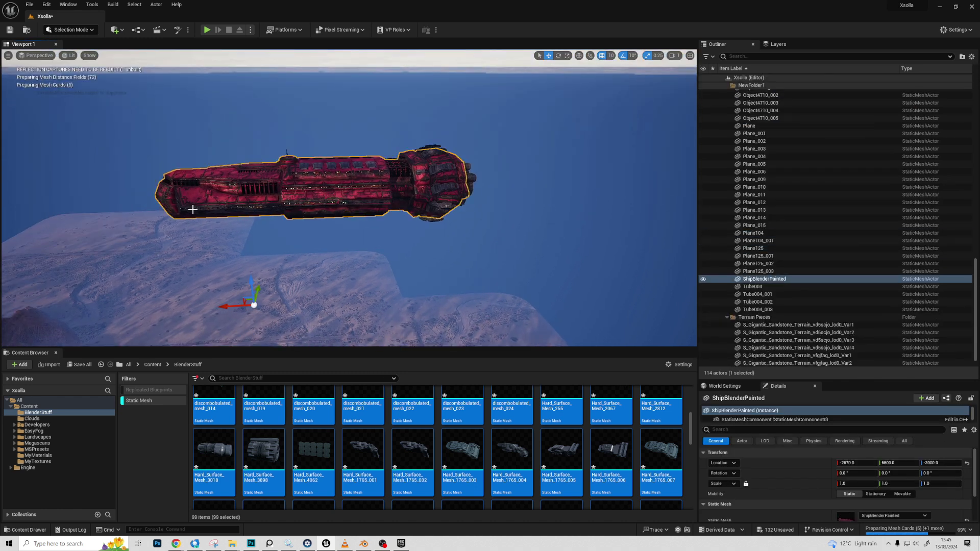
{"action": "left_click_drag", "start_coordinate": [254, 304], "coordinate": [251, 288]}
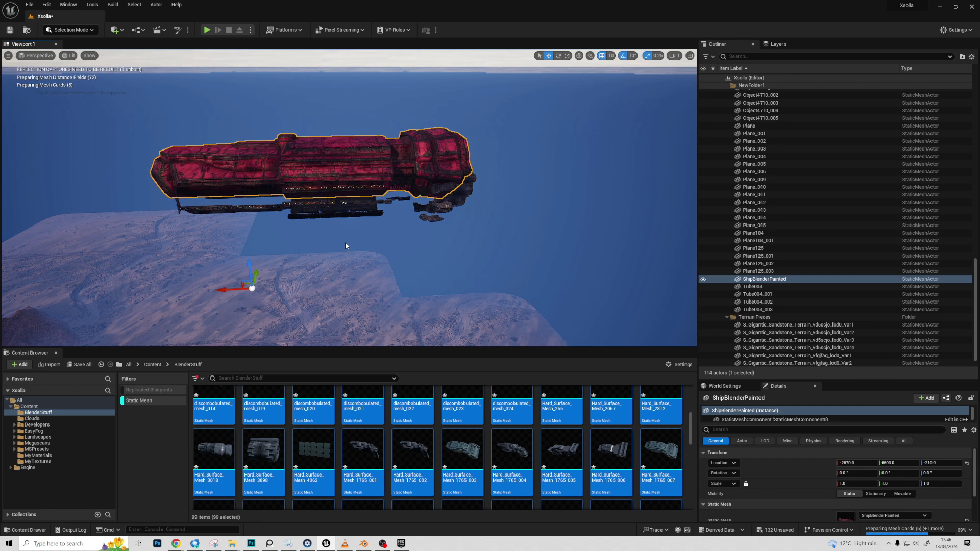
{"action": "key", "text": "ctrl+z"}
Step: Examine the ShipBlenderPainted hull and the position of its pivot from different angles
{"action": "right_click_drag", "start_coordinate": [335, 281], "coordinate": [245, 285]}
{"action": "left_click_drag", "start_coordinate": [245, 286], "coordinate": [199, 273], "text": "alt"}
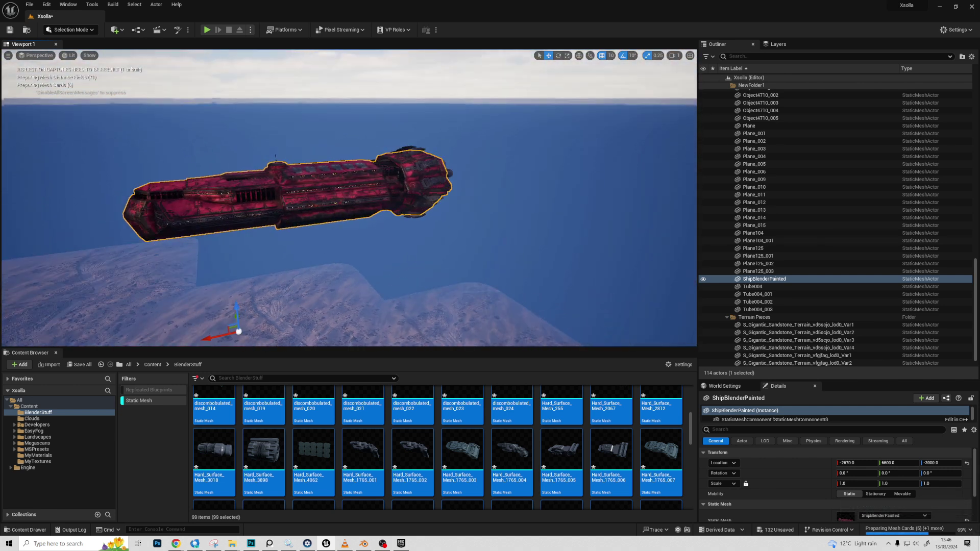
{"action": "middle_click_drag", "start_coordinate": [378, 246], "coordinate": [385, 248]}
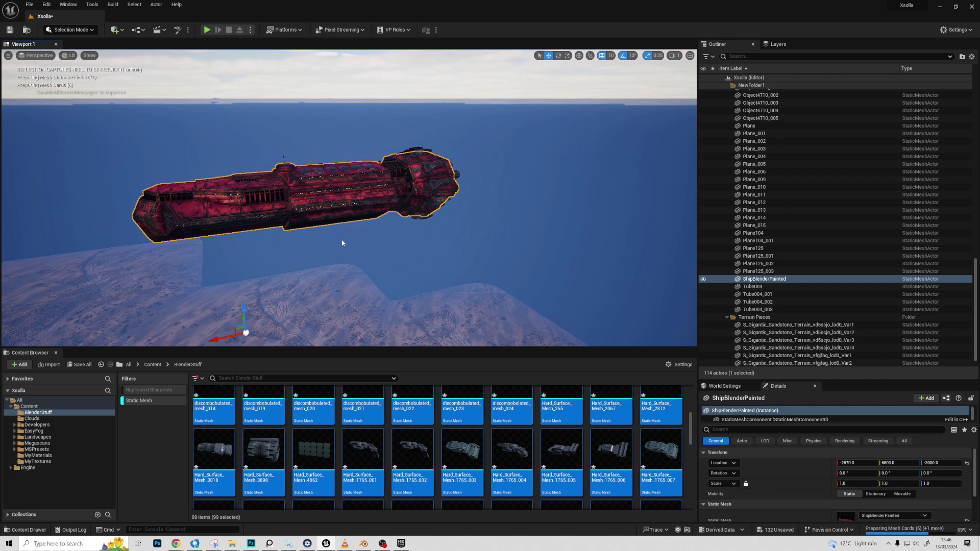
{"action": "left_click", "coordinate": [391, 252]}
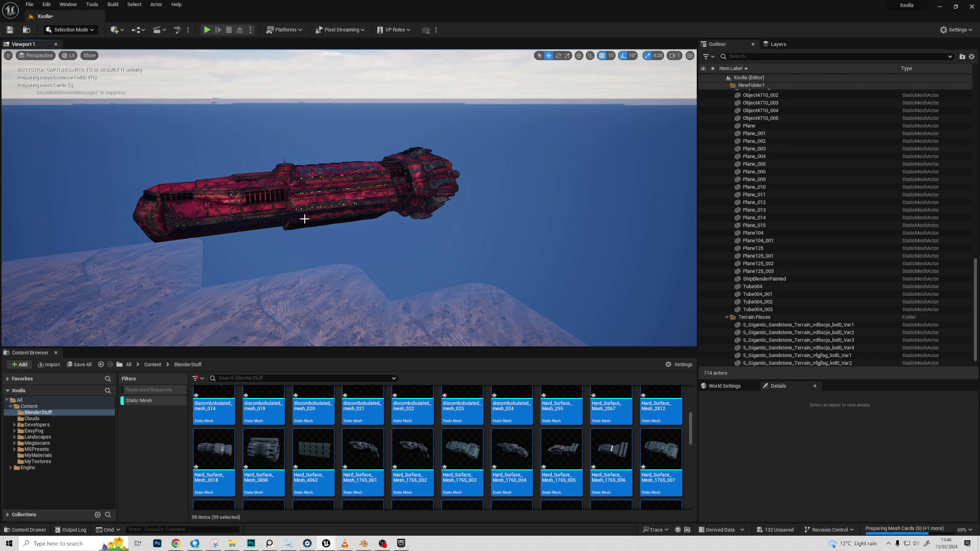
{"action": "left_click", "coordinate": [324, 182]}
{"action": "right_click_drag", "start_coordinate": [324, 182], "coordinate": [288, 187]}
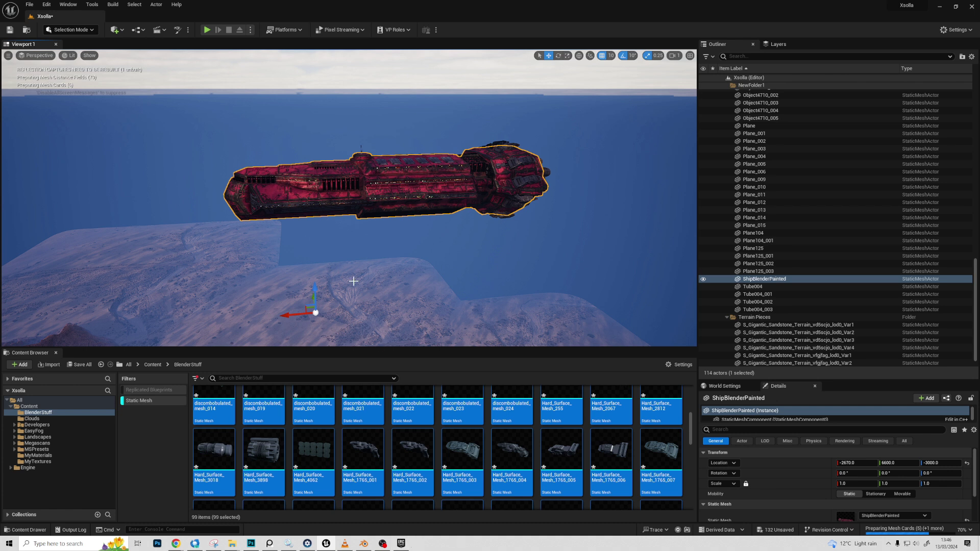
Step: Switch to the Epic Games Launcher and view the Pivot Tool plugin's details and its pivot presets image
{"action": "left_click", "coordinate": [400, 544]}
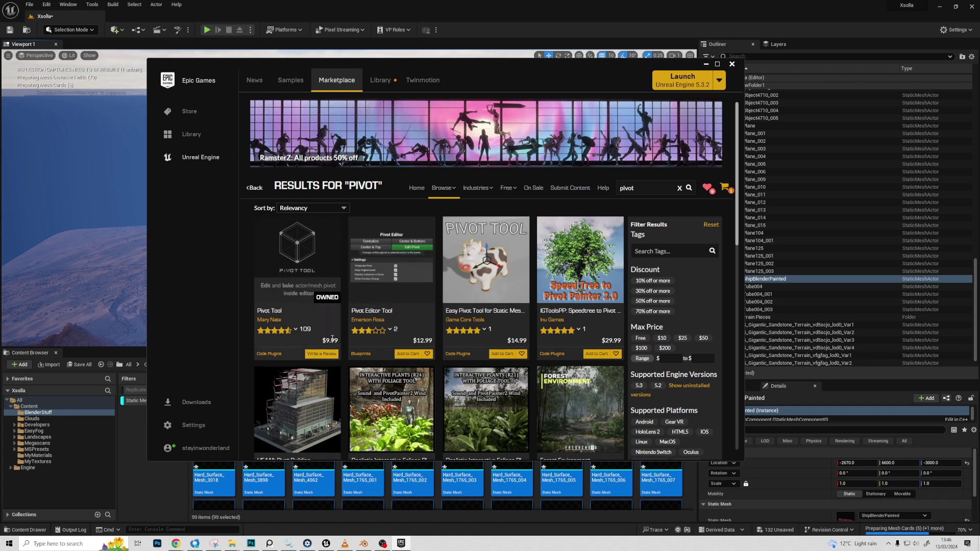
{"action": "left_click", "coordinate": [302, 241]}
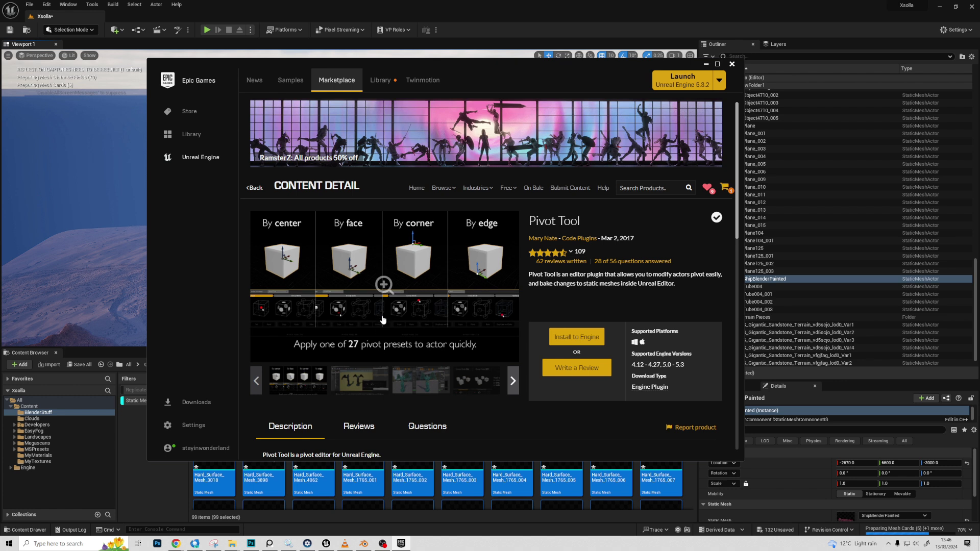
{"action": "left_click", "coordinate": [384, 285]}
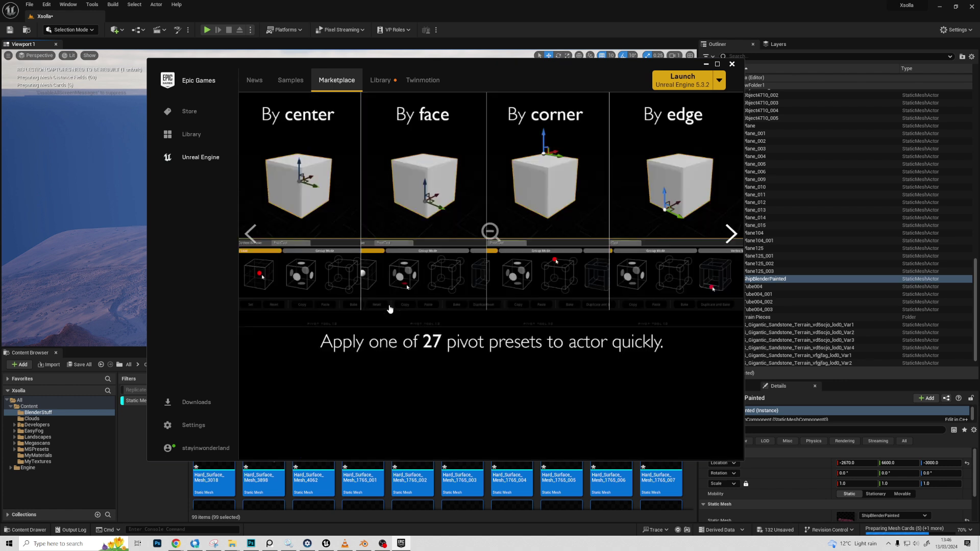
{"action": "left_click", "coordinate": [506, 215]}
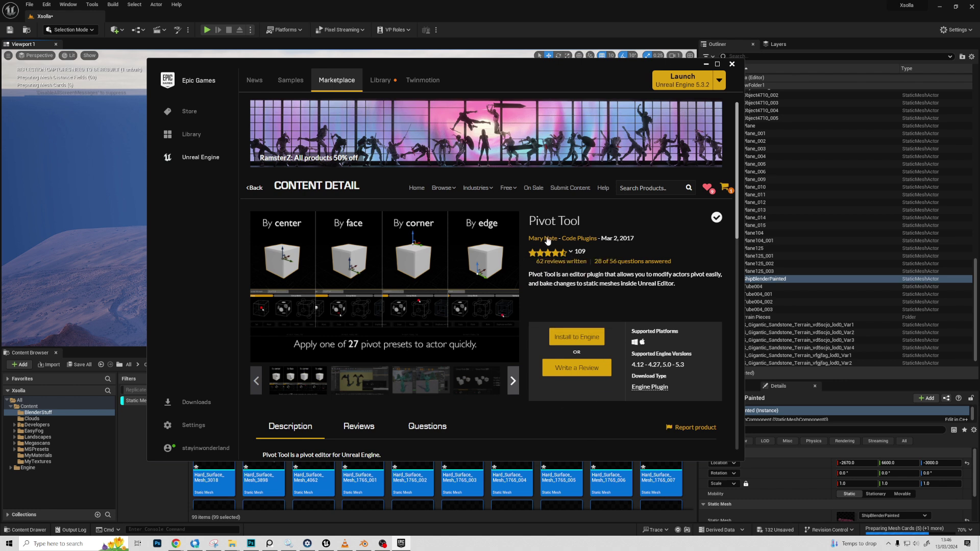
Step: Return to the Unreal level and examine the ShipBlenderPainted hull's transform, mesh and material settings
{"action": "left_click", "coordinate": [425, 3]}
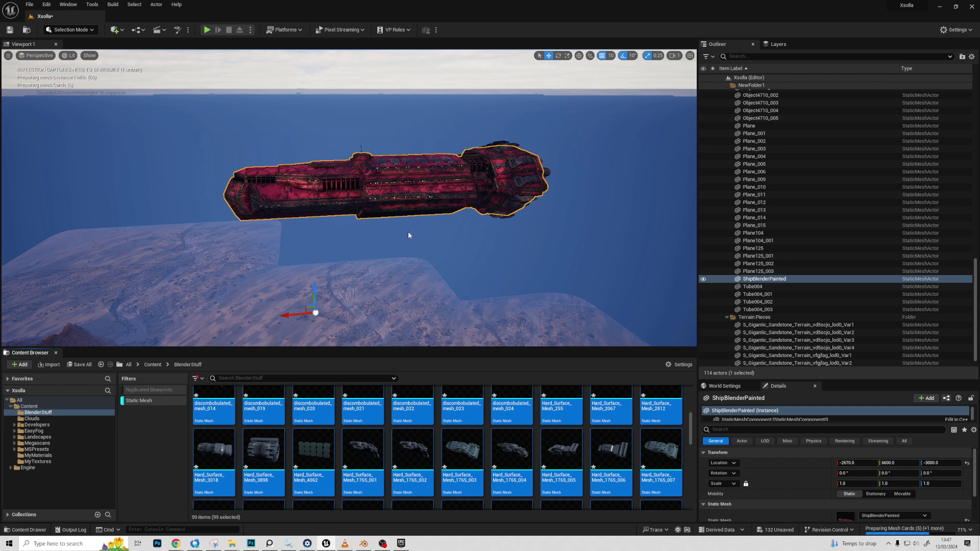
{"action": "scroll", "coordinate": [424, 223], "scroll_direction": "up", "scroll_amount": 3}
{"action": "right_click_drag", "start_coordinate": [355, 280], "coordinate": [306, 267]}
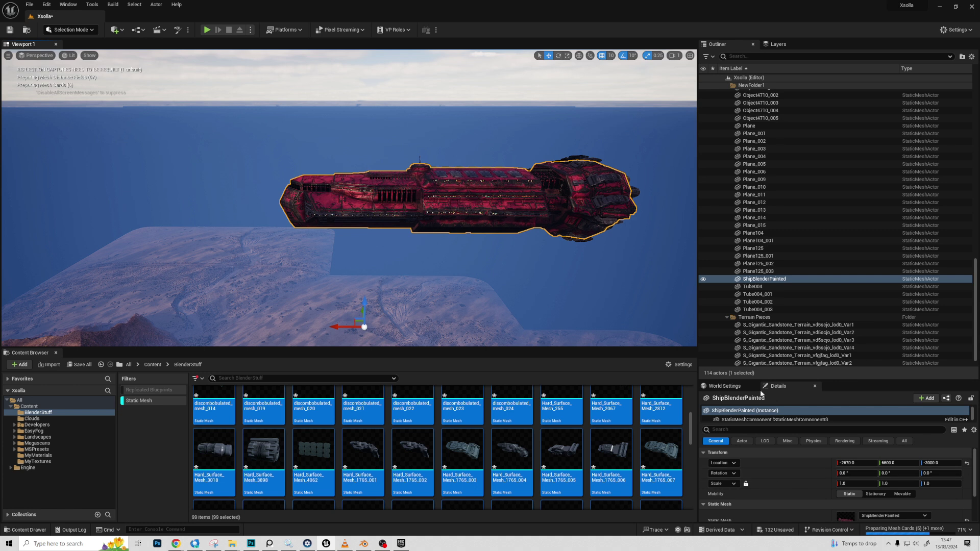
{"action": "left_click_drag", "start_coordinate": [789, 379], "coordinate": [785, 199]}
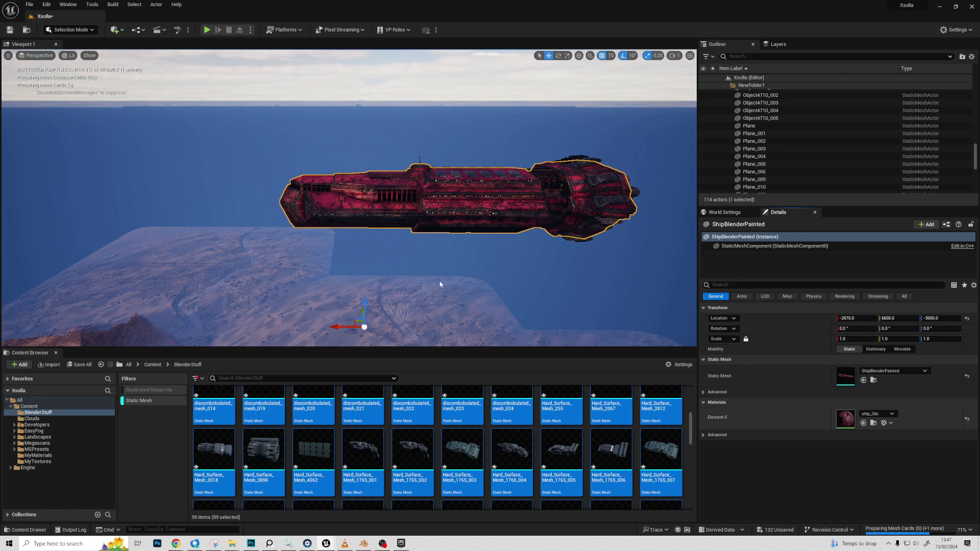
{"action": "scroll", "coordinate": [440, 447], "scroll_direction": "up", "scroll_amount": 4}
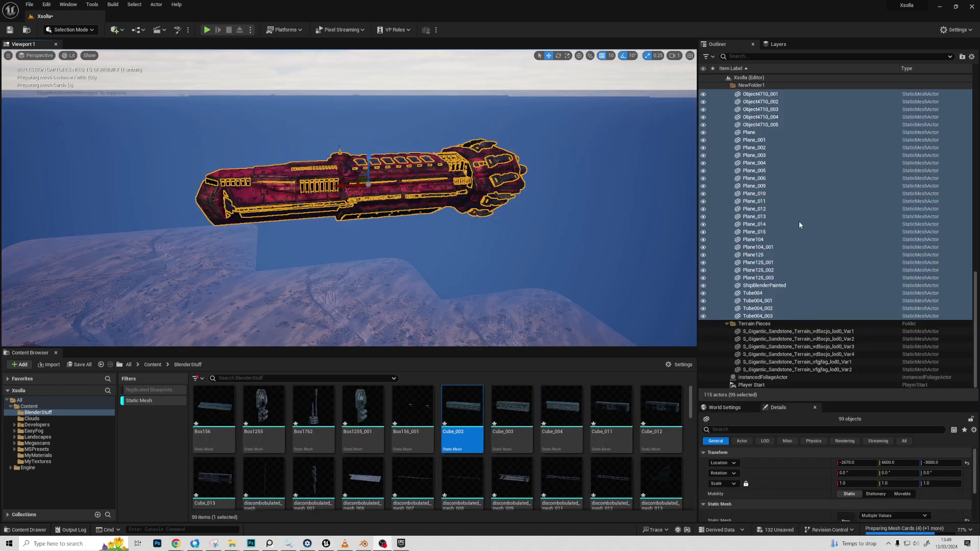
Step: Ungroup all the selected ship parts in NewFolder1 and select the ShipBlenderPainted hull on its own
{"action": "scroll", "coordinate": [786, 205], "scroll_direction": "up", "scroll_amount": 10}
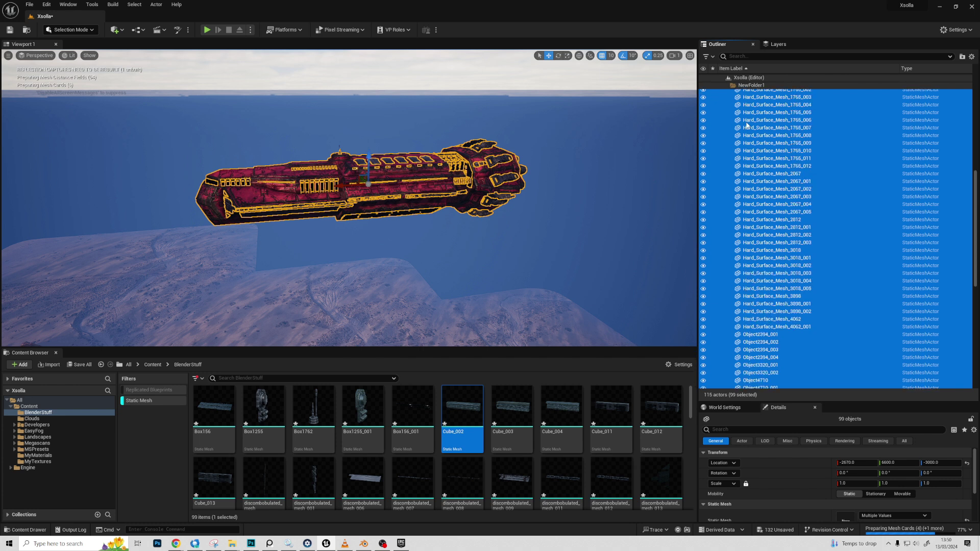
{"action": "scroll", "coordinate": [755, 174], "scroll_direction": "up", "scroll_amount": 11}
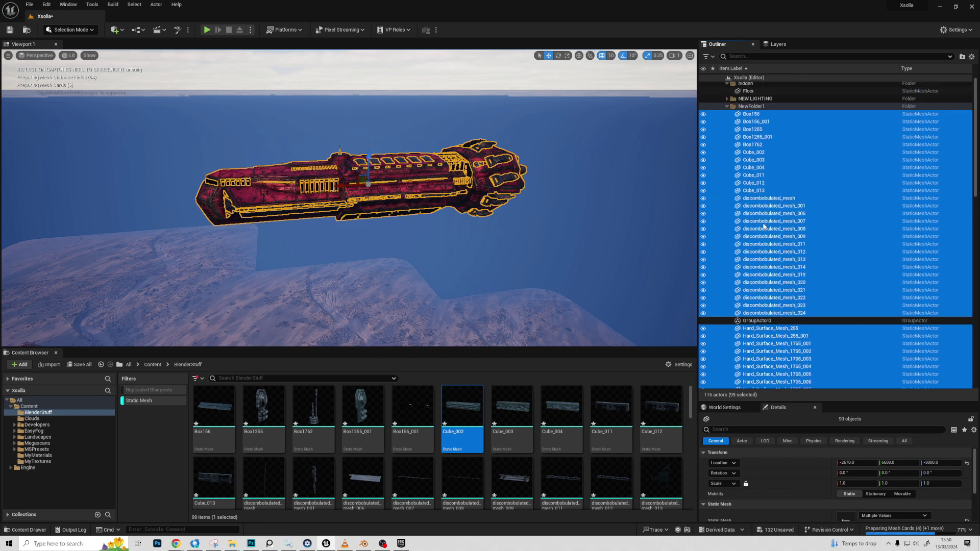
{"action": "right_click", "coordinate": [764, 225]}
{"action": "mouse_move", "coordinate": [796, 391]}
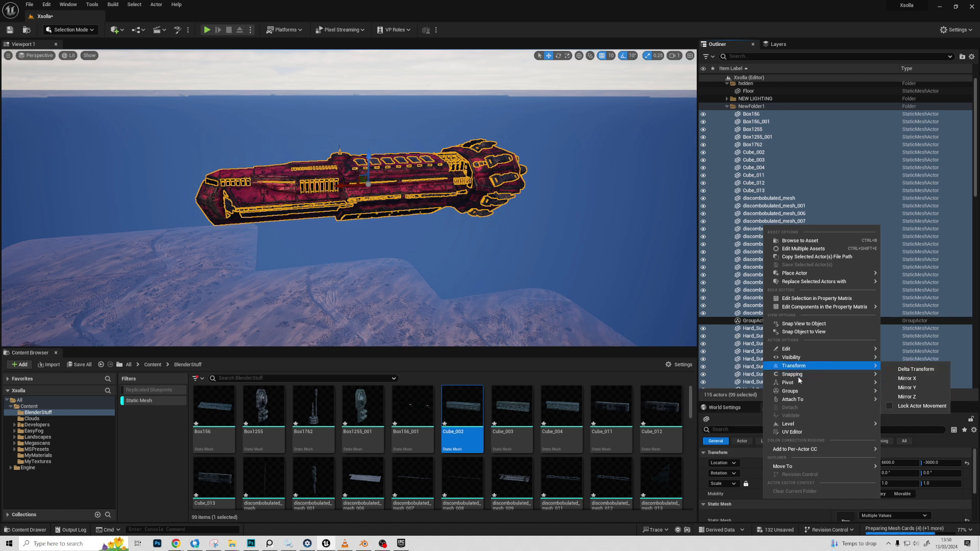
{"action": "key", "text": "Escape"}
{"action": "scroll", "coordinate": [750, 182], "scroll_direction": "down", "scroll_amount": 10}
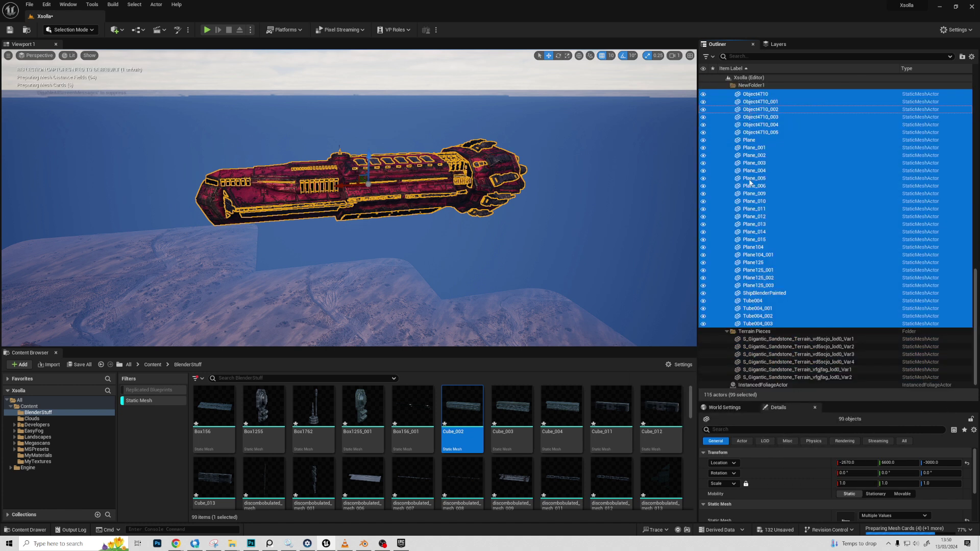
{"action": "right_click", "coordinate": [765, 247]}
{"action": "mouse_move", "coordinate": [809, 412]}
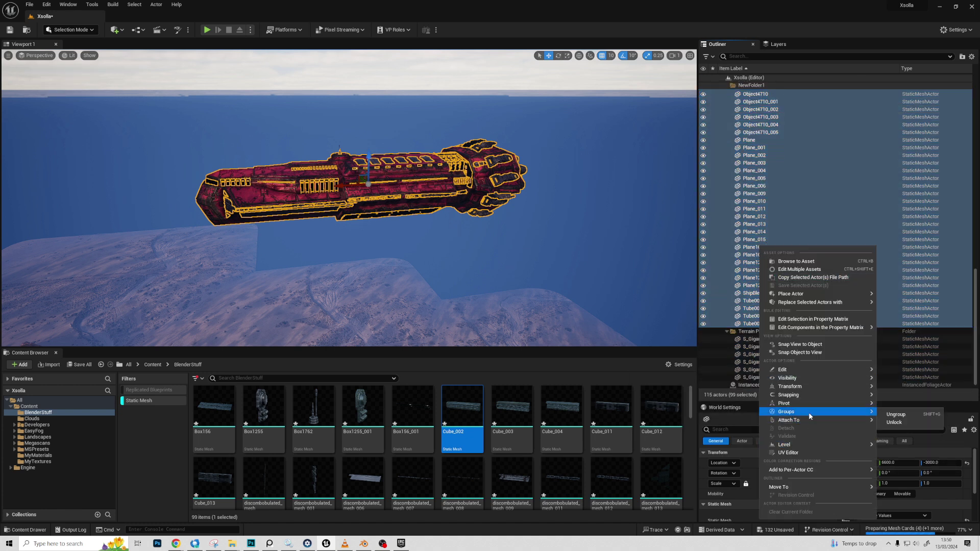
{"action": "left_click", "coordinate": [896, 415]}
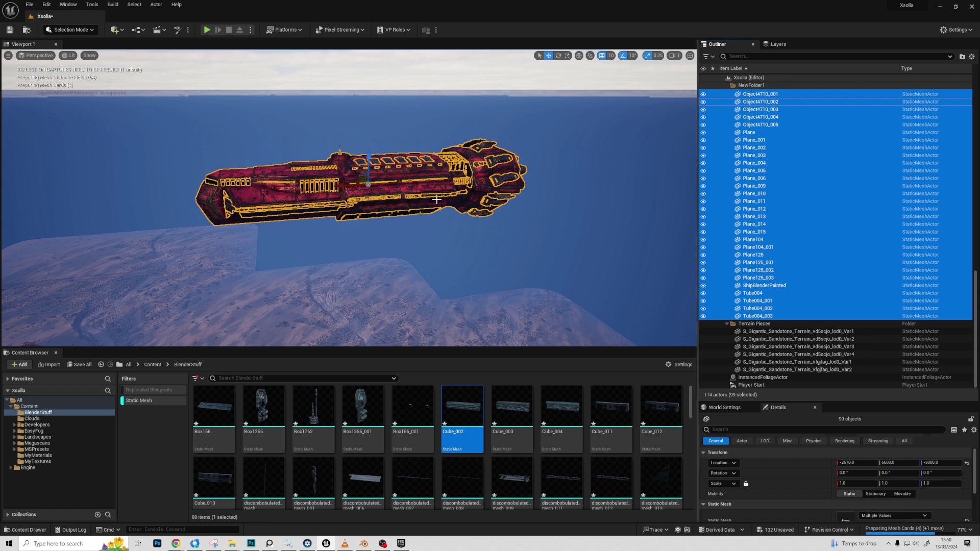
{"action": "left_click", "coordinate": [343, 177]}
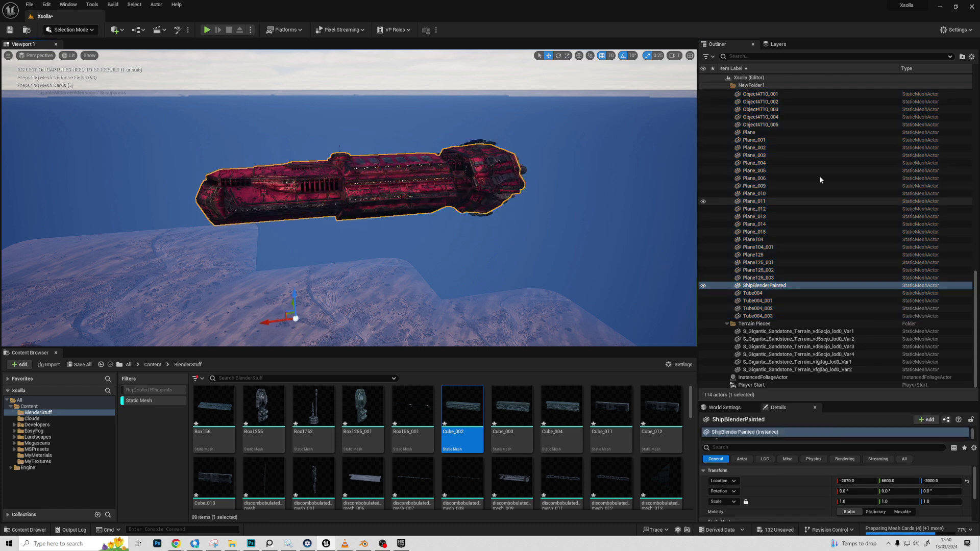
Step: Select all descendants of NewFolder1 and group the ship parts together
{"action": "scroll", "coordinate": [787, 157], "scroll_direction": "up", "scroll_amount": 10}
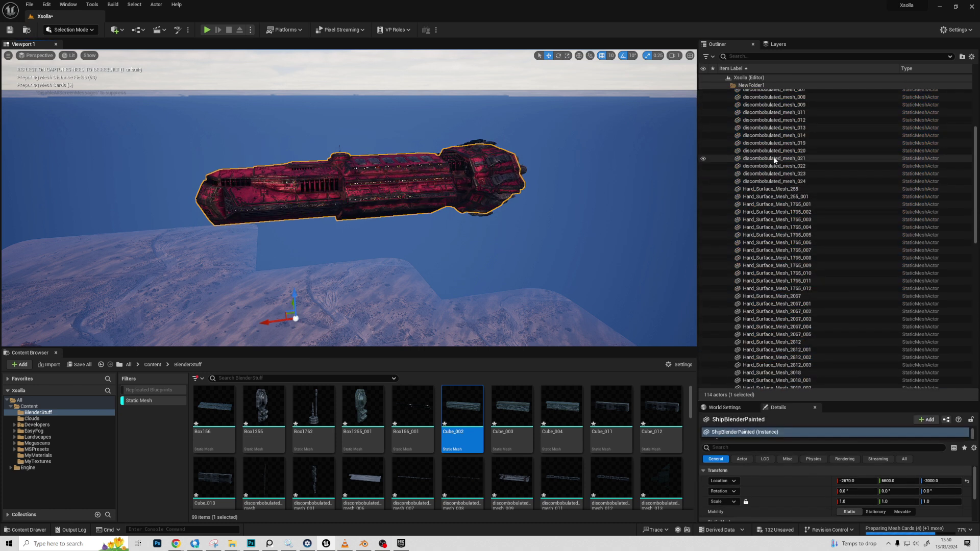
{"action": "scroll", "coordinate": [773, 158], "scroll_direction": "up", "scroll_amount": 10}
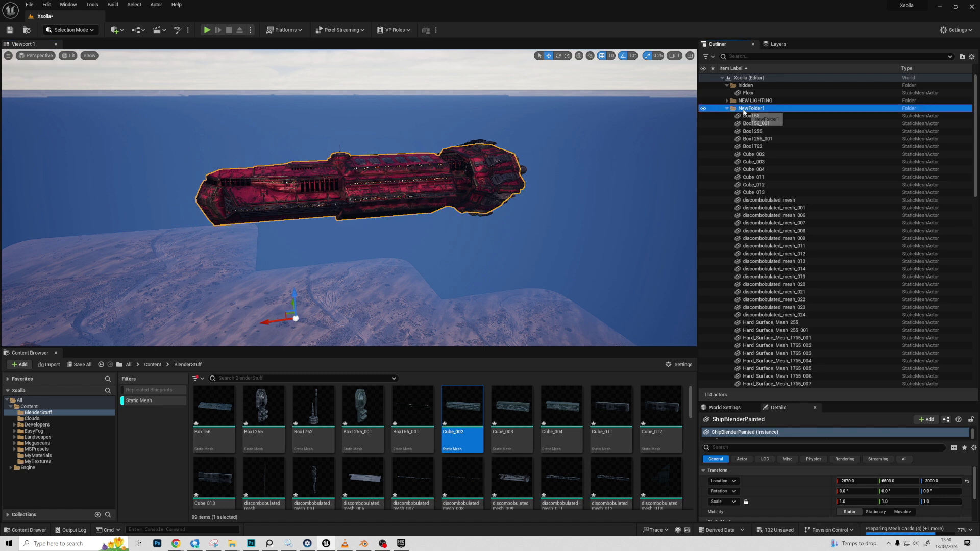
{"action": "right_click", "coordinate": [749, 108]}
{"action": "mouse_move", "coordinate": [764, 142]}
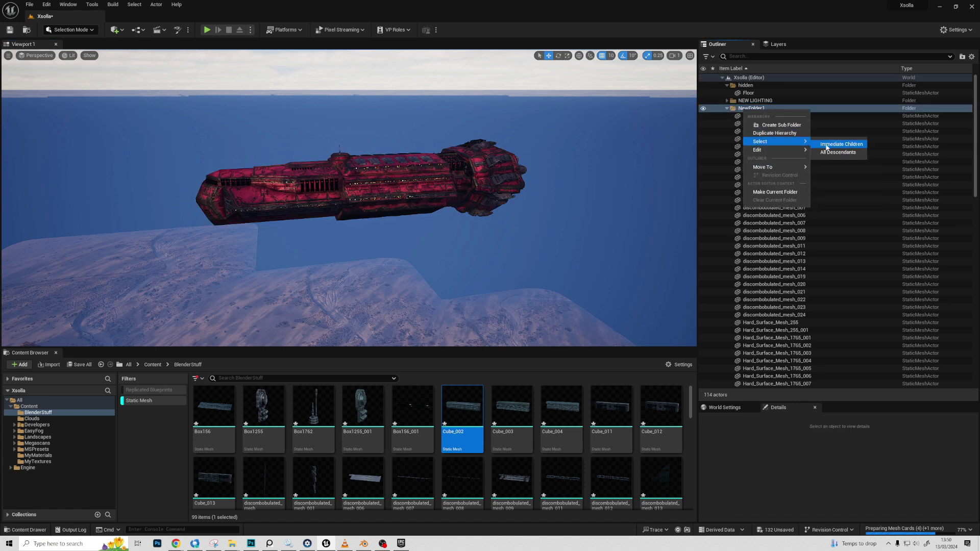
{"action": "left_click", "coordinate": [832, 152]}
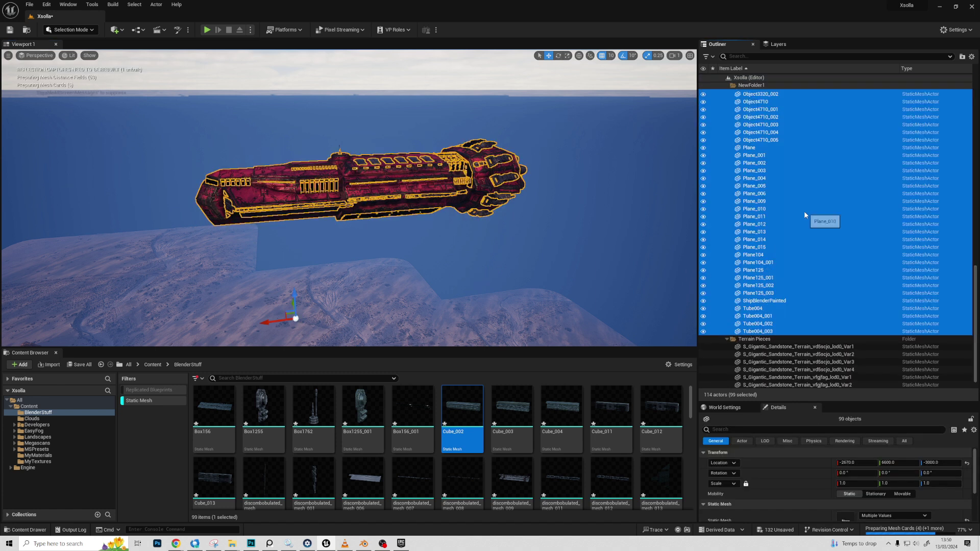
{"action": "right_click", "coordinate": [749, 217]}
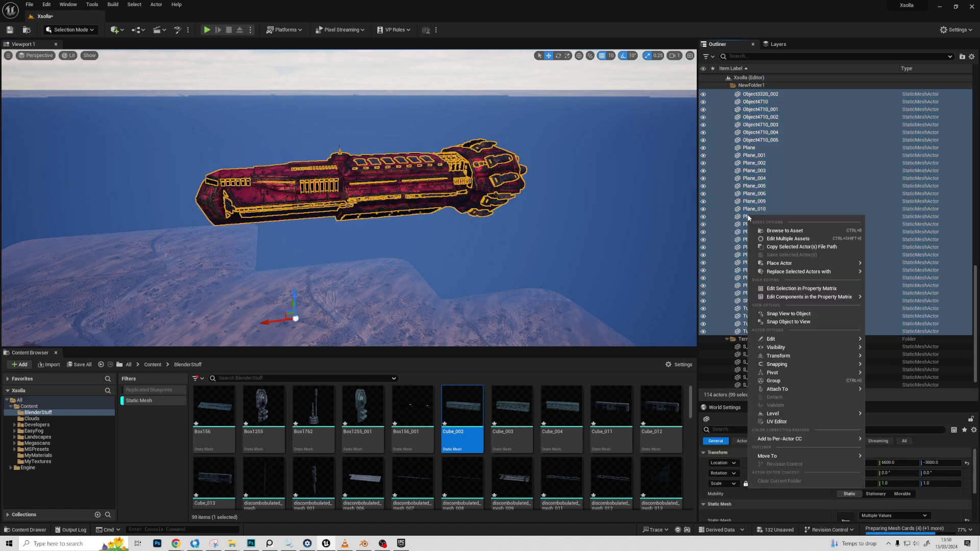
{"action": "left_click", "coordinate": [814, 380]}
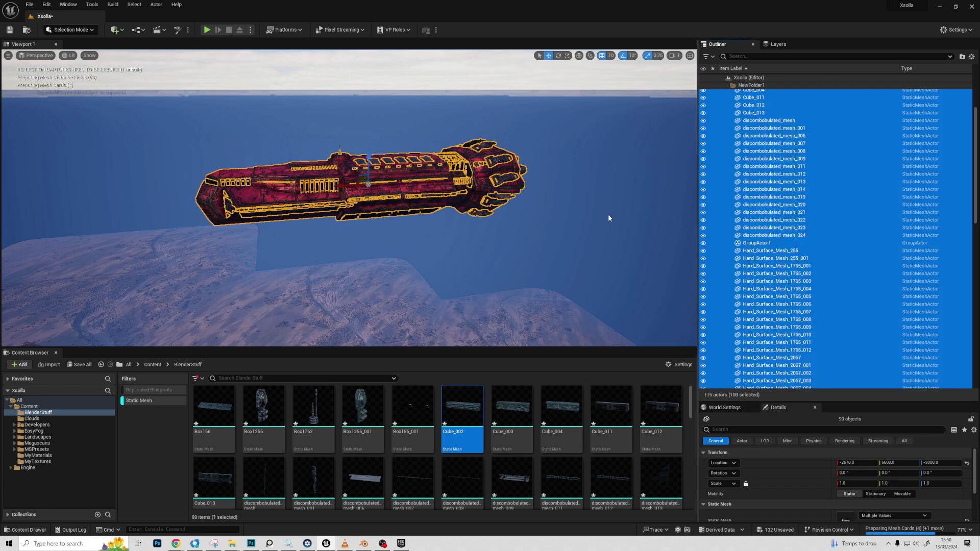
Step: Select the whole grouped ship in the level and examine it with its shared pivot
{"action": "left_click", "coordinate": [387, 227]}
{"action": "left_click", "coordinate": [465, 168]}
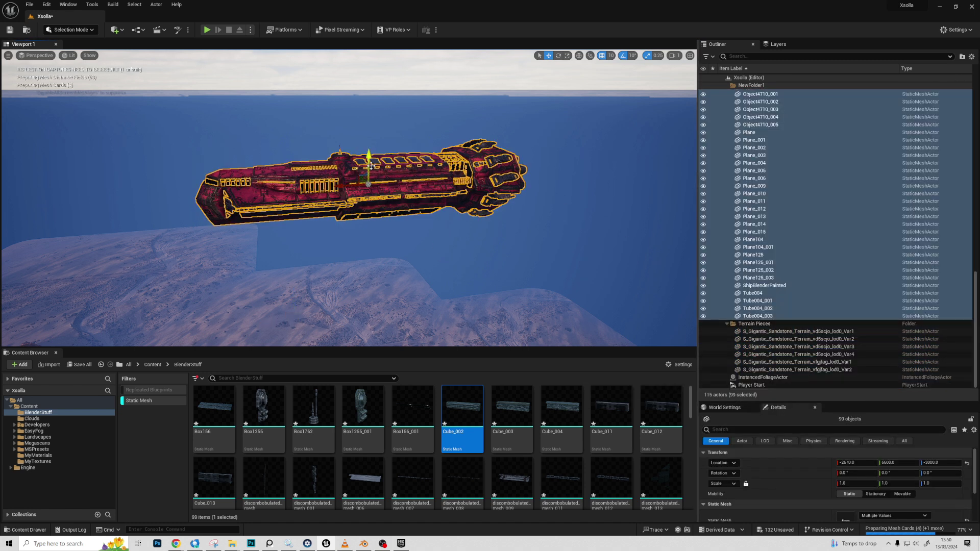
{"action": "left_click_drag", "start_coordinate": [367, 188], "coordinate": [401, 235]}
{"action": "left_click_drag", "start_coordinate": [340, 259], "coordinate": [352, 252], "text": "alt"}
{"action": "key", "text": "s"}
{"action": "right_click_drag", "start_coordinate": [347, 250], "coordinate": [347, 250]}
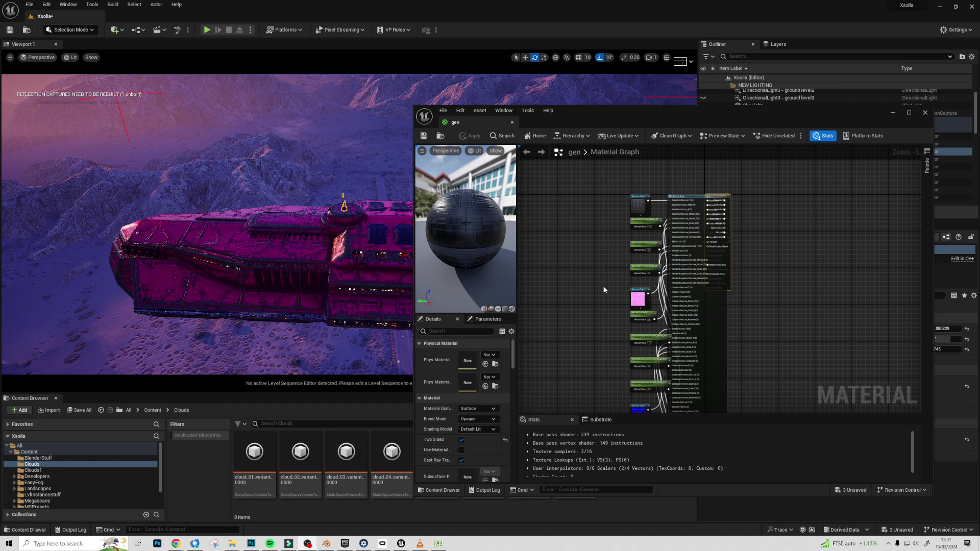
Step: Examine the gen material's preview sphere and the texture objects, offset and scale parameters feeding the MF_Default_Body node
{"action": "scroll", "coordinate": [604, 289], "scroll_direction": "up", "scroll_amount": 2}
{"action": "mouse_move", "coordinate": [576, 319]}
{"action": "right_mouse_down"}
{"action": "mouse_move", "coordinate": [605, 266]}
{"action": "mouse_move", "coordinate": [583, 329]}
{"action": "right_mouse_up"}
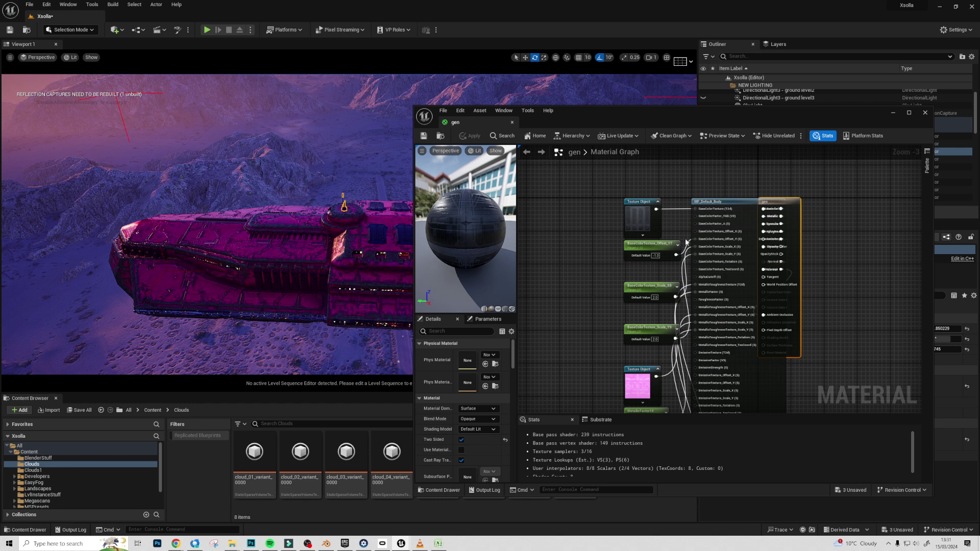
{"action": "scroll", "coordinate": [686, 242], "scroll_direction": "up", "scroll_amount": 3}
{"action": "mouse_move", "coordinate": [467, 229]}
{"action": "left_mouse_down"}
{"action": "mouse_move", "coordinate": [480, 230]}
{"action": "mouse_move", "coordinate": [467, 230]}
{"action": "left_mouse_up"}
{"action": "right_click_drag", "start_coordinate": [468, 229], "coordinate": [443, 215]}
{"action": "scroll", "coordinate": [443, 216], "scroll_direction": "down", "scroll_amount": 6}
{"action": "left_click_drag", "start_coordinate": [443, 215], "coordinate": [480, 220]}
{"action": "scroll", "coordinate": [596, 264], "scroll_direction": "down", "scroll_amount": 5}
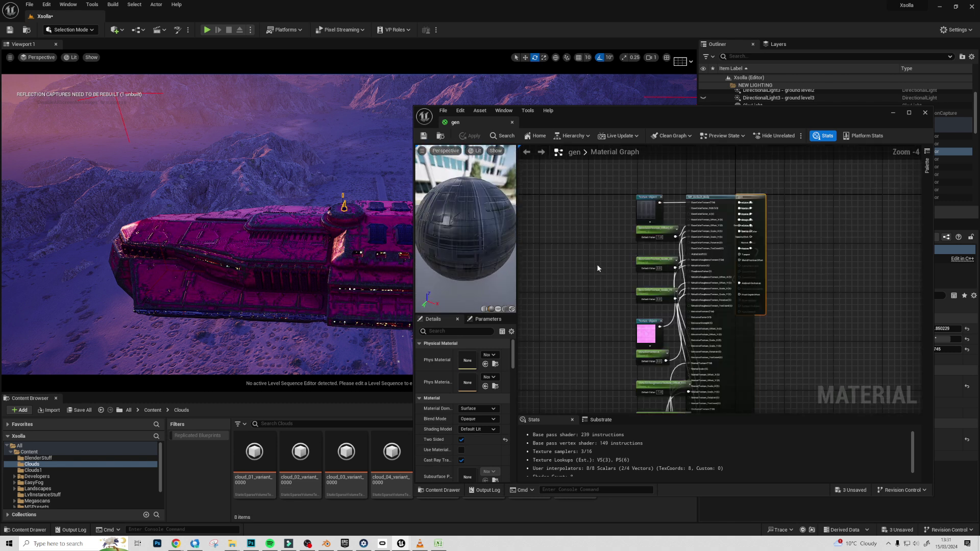
{"action": "right_click_drag", "start_coordinate": [590, 367], "coordinate": [589, 258]}
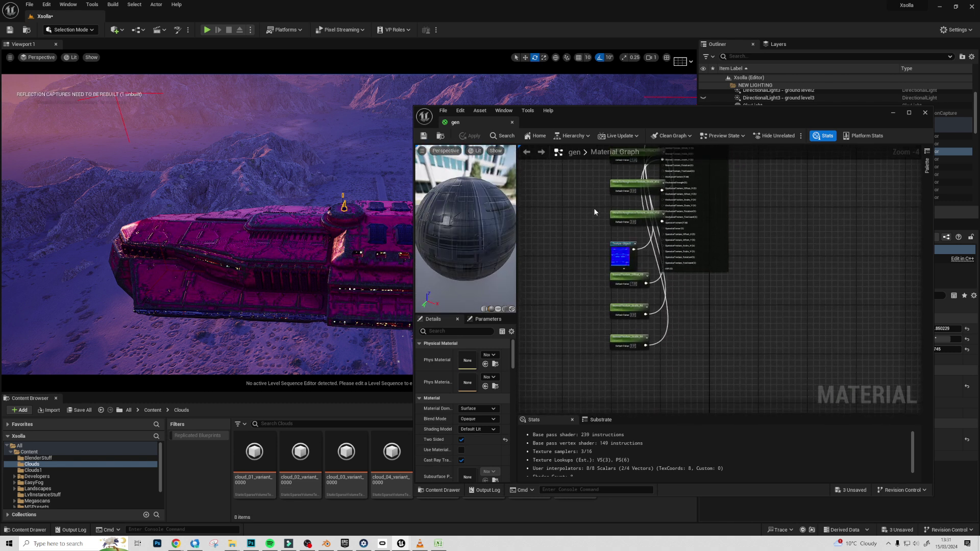
{"action": "right_click_drag", "start_coordinate": [593, 208], "coordinate": [592, 328]}
{"action": "right_click_drag", "start_coordinate": [579, 187], "coordinate": [567, 232]}
{"action": "scroll", "coordinate": [653, 250], "scroll_direction": "up", "scroll_amount": 2}
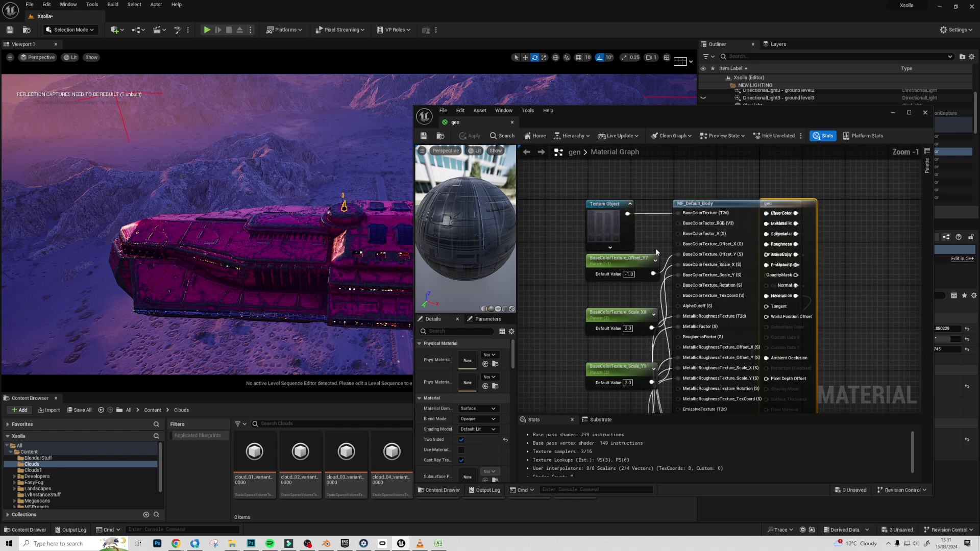
{"action": "scroll", "coordinate": [653, 252], "scroll_direction": "down", "scroll_amount": 1}
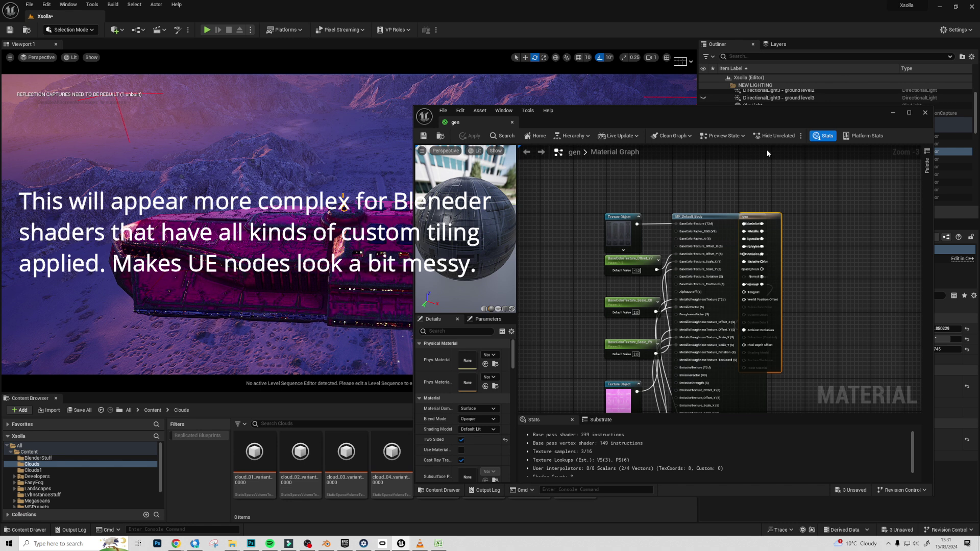
Step: Close the gen material's editor and view the textured ship in the level from other angles
{"action": "left_click_drag", "start_coordinate": [740, 118], "coordinate": [716, 100]}
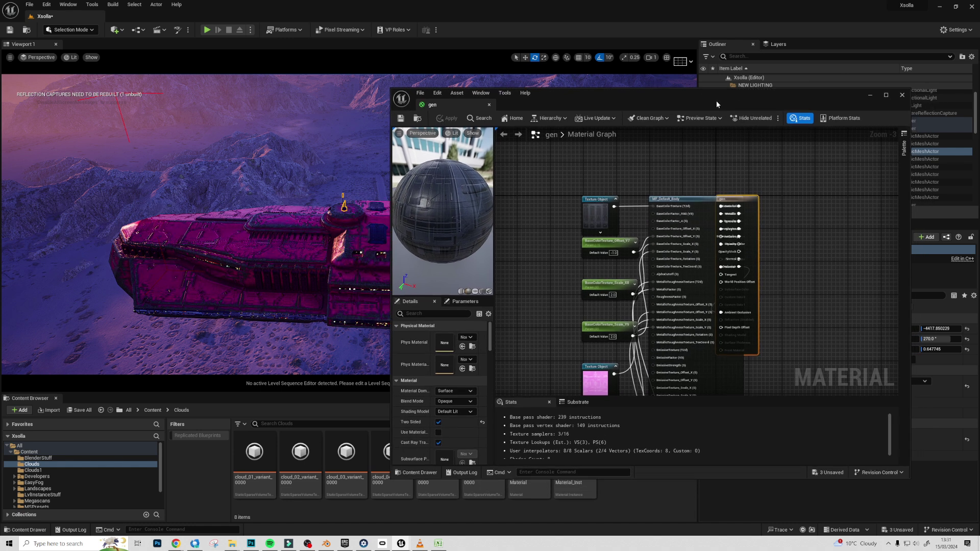
{"action": "left_click", "coordinate": [901, 97]}
{"action": "left_click_drag", "start_coordinate": [418, 286], "coordinate": [245, 351], "text": "alt"}
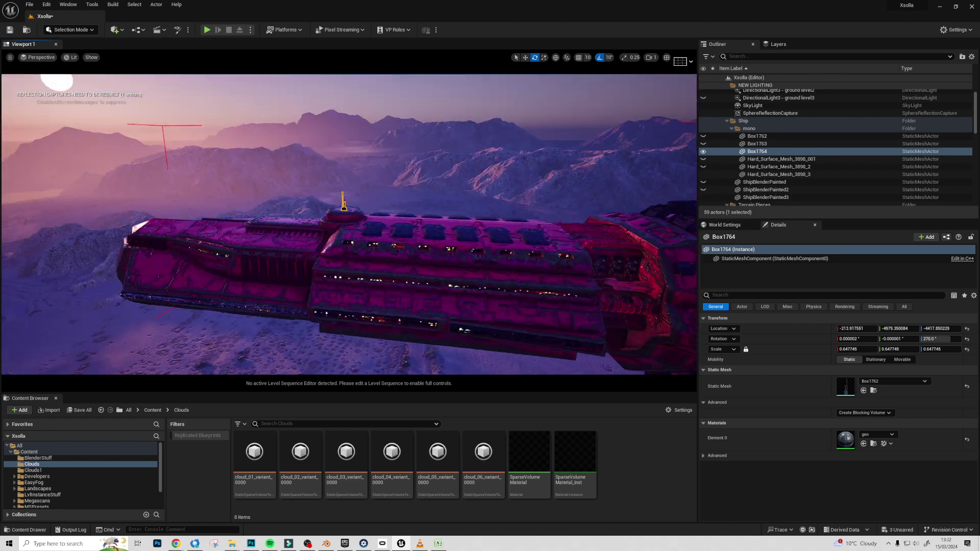
{"action": "left_click_drag", "start_coordinate": [404, 274], "coordinate": [351, 275], "text": "alt"}
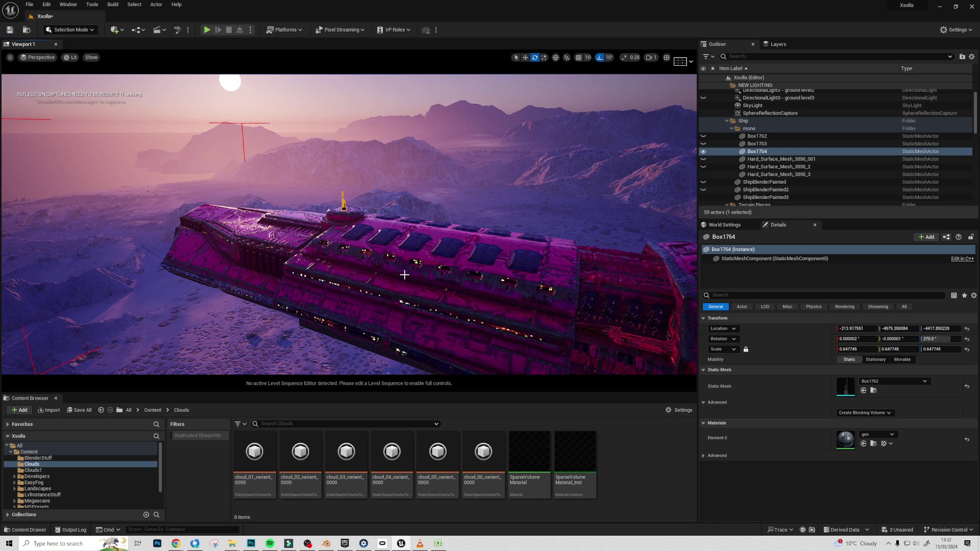